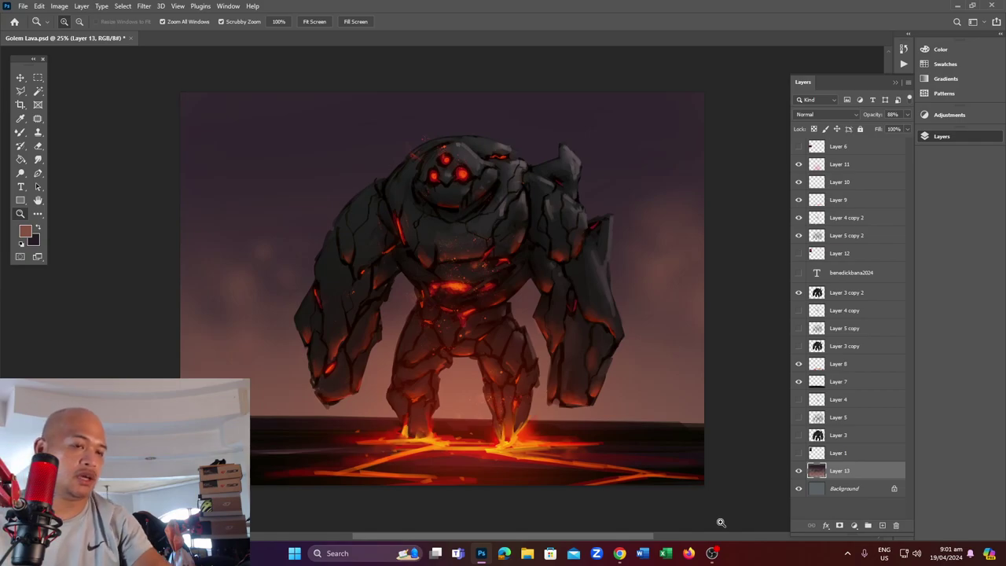
Zoom in on the golem painting, then zoom back out to the whole canvas
click(422, 339)
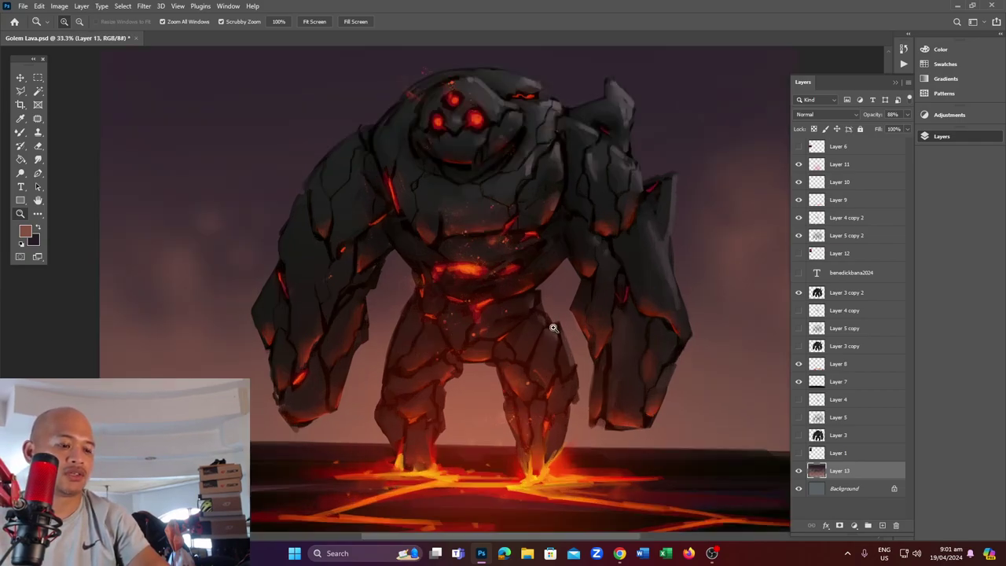
alt+click(551, 328)
alt+click(510, 342)
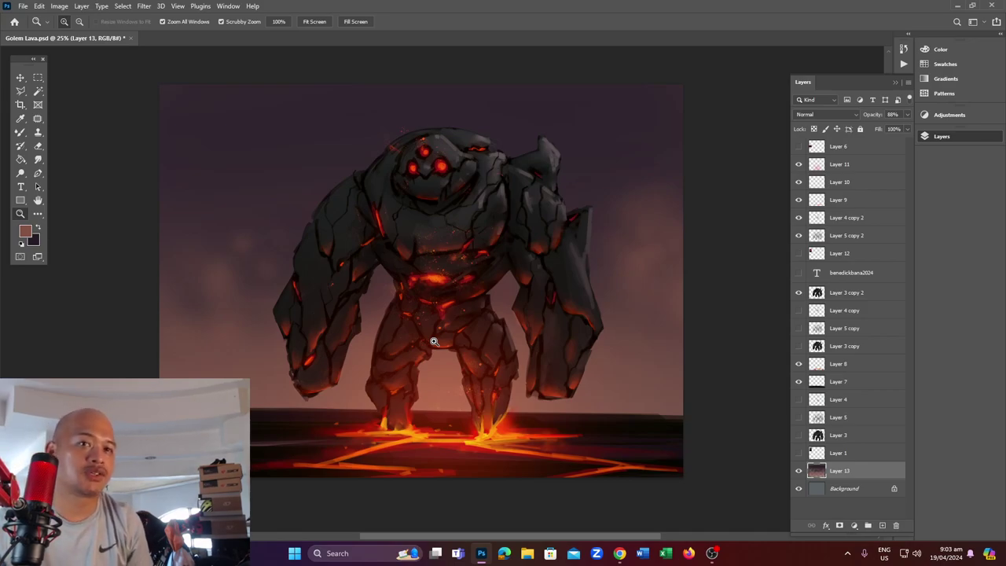
Flick the Layer 12 volcano reference on and off, then hide the Layer 13 purple gradient
click(798, 253)
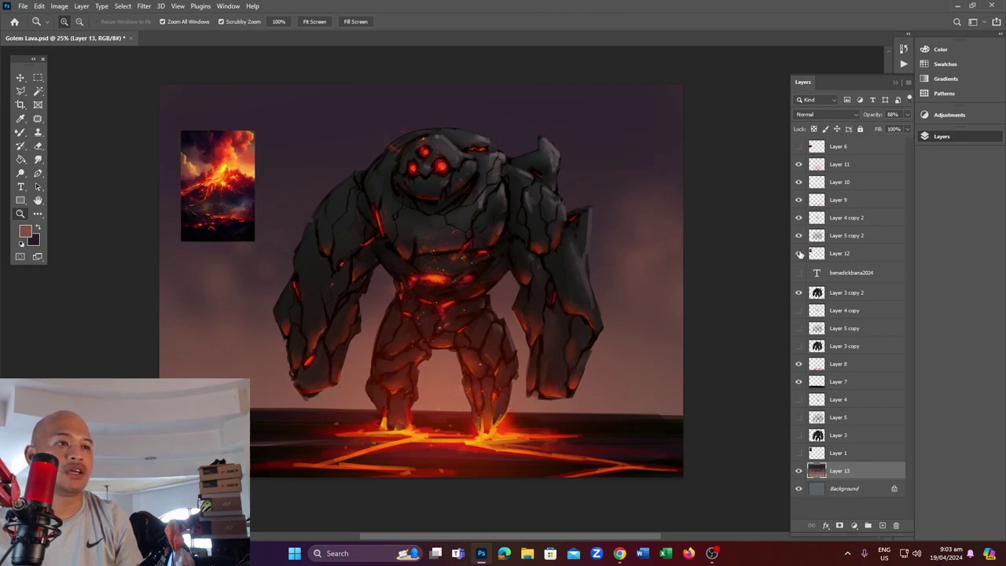
click(800, 253)
click(800, 254)
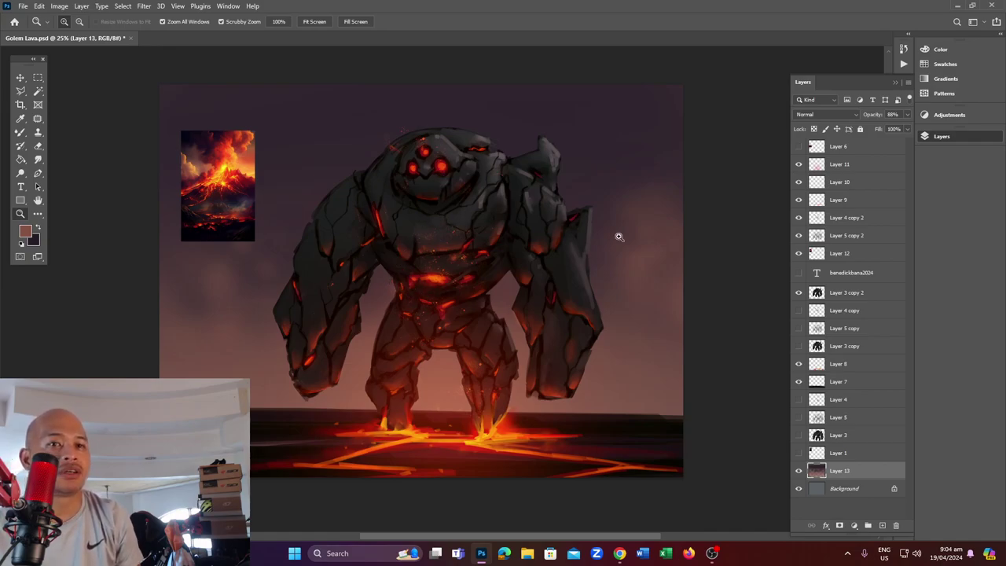
click(799, 469)
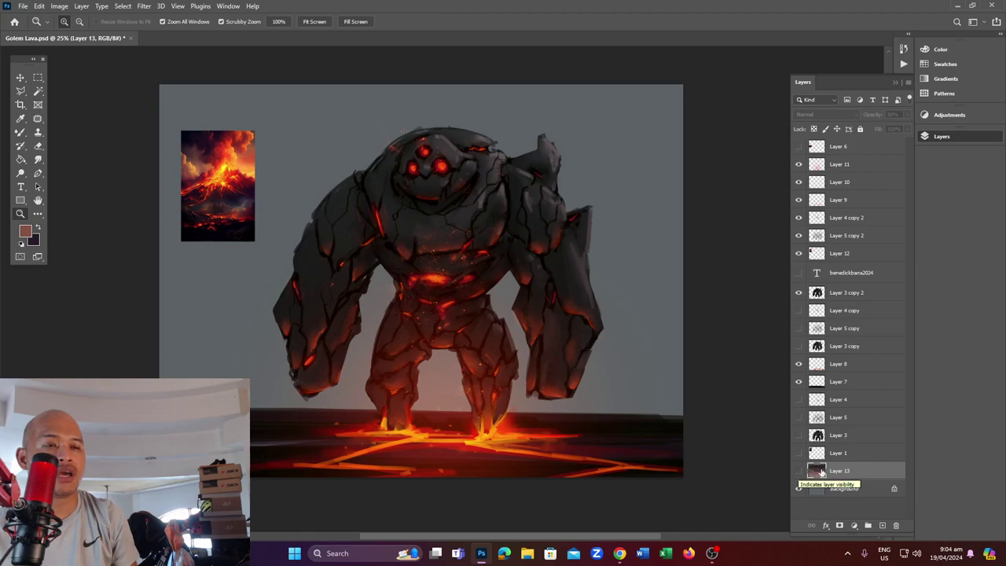
Toggle the purple gradient on and off, then show the Layer 6 lava-flow reference
click(797, 472)
click(798, 472)
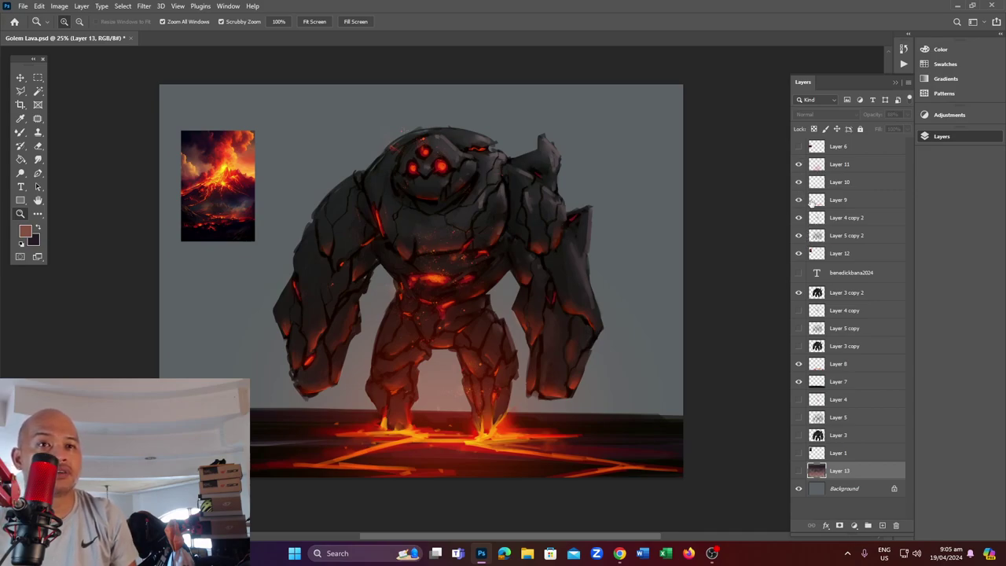
click(798, 148)
click(798, 162)
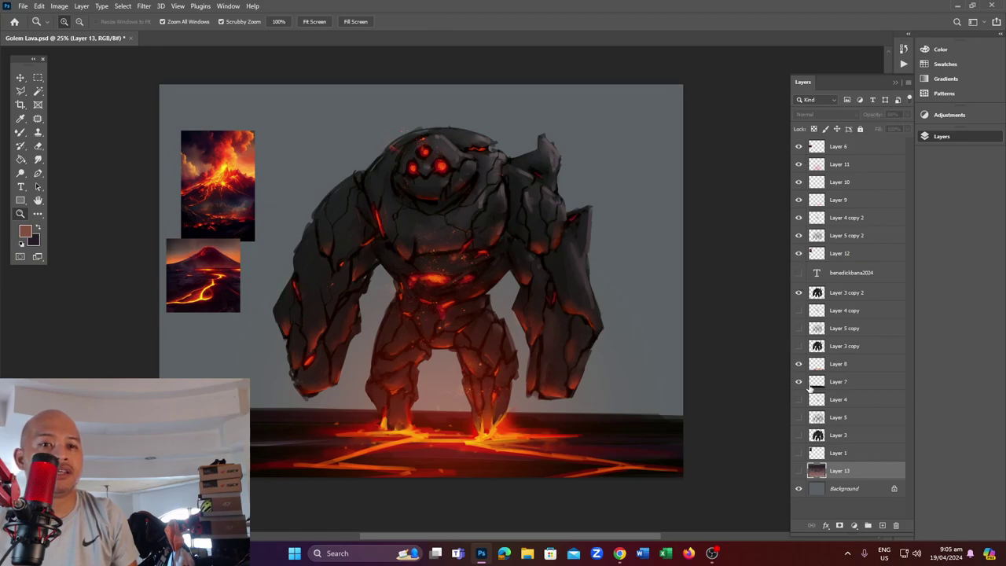
Show the Layer 1 lava-texture reference and move it to the canvas top-right
click(798, 452)
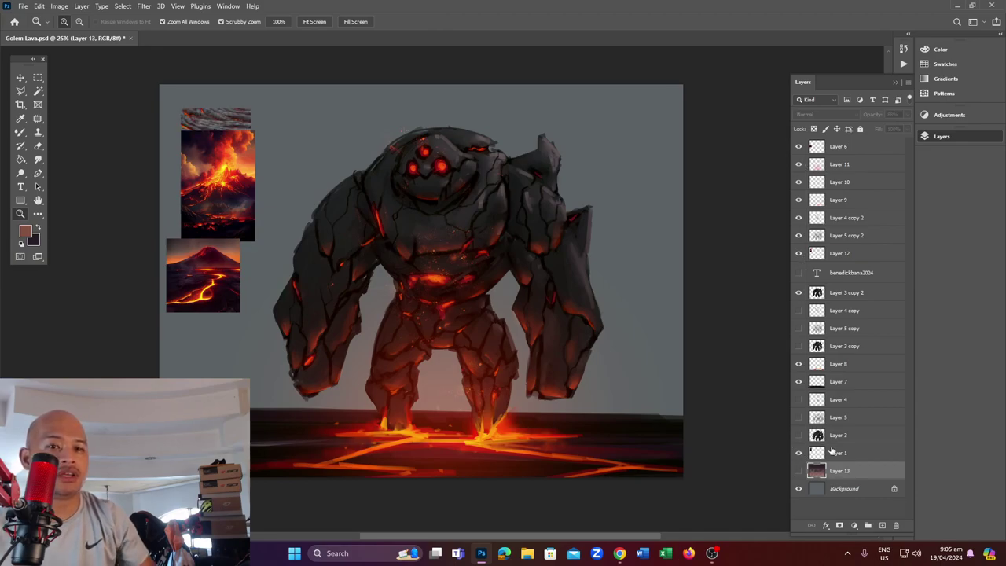
click(837, 453)
key(v)
drag(239, 181, 662, 165)
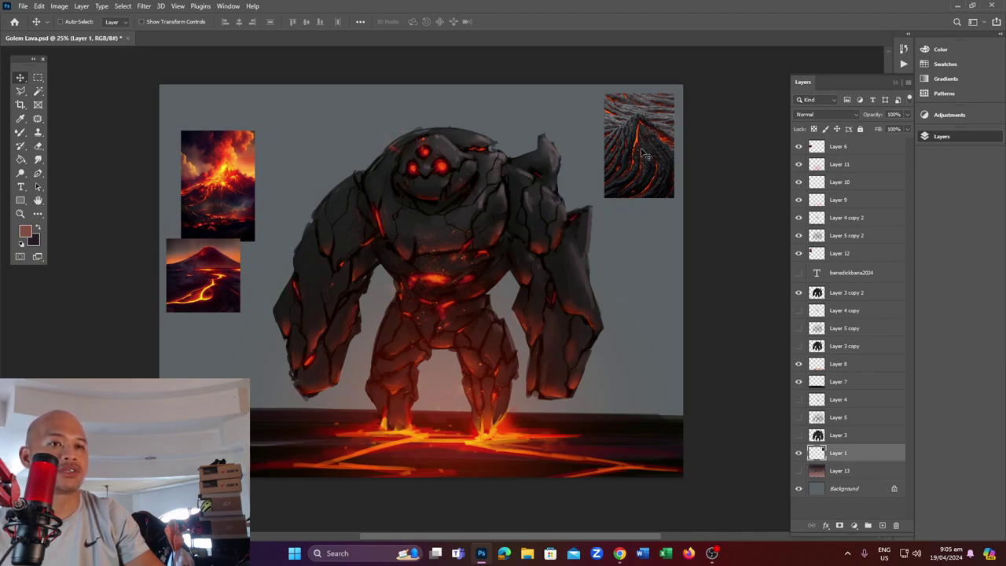
Hide the lava-texture, lava-flow and volcano reference images
click(798, 454)
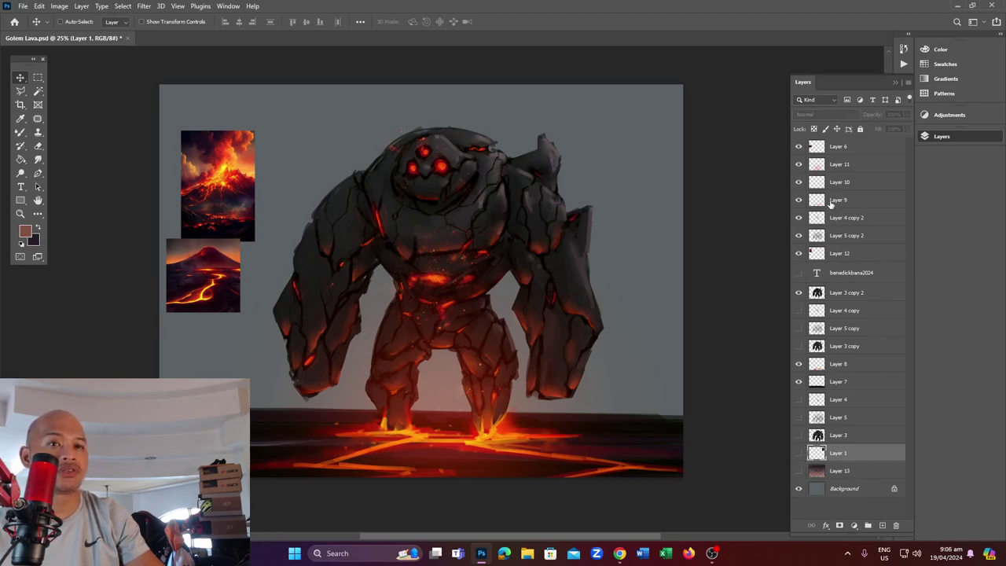
click(798, 146)
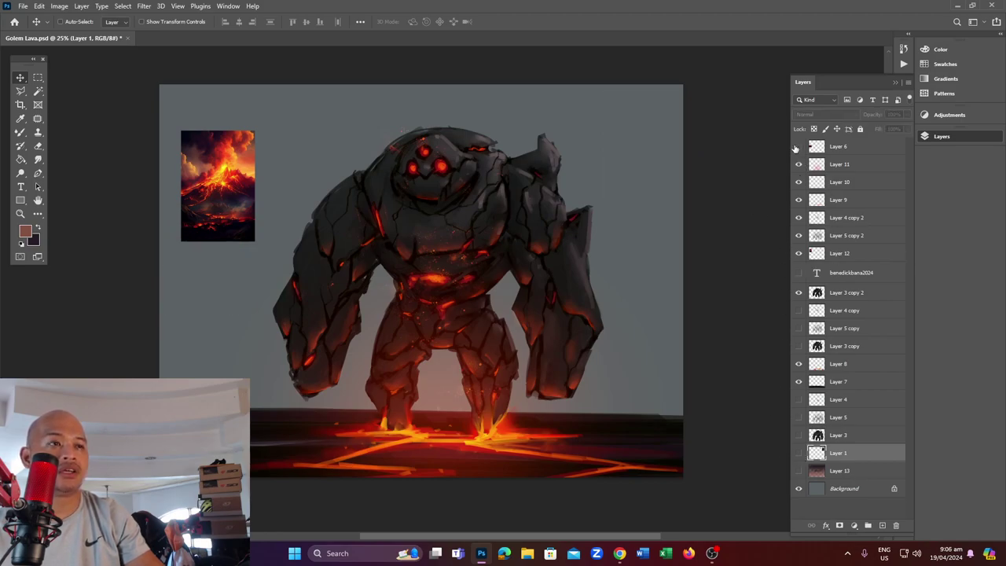
click(799, 253)
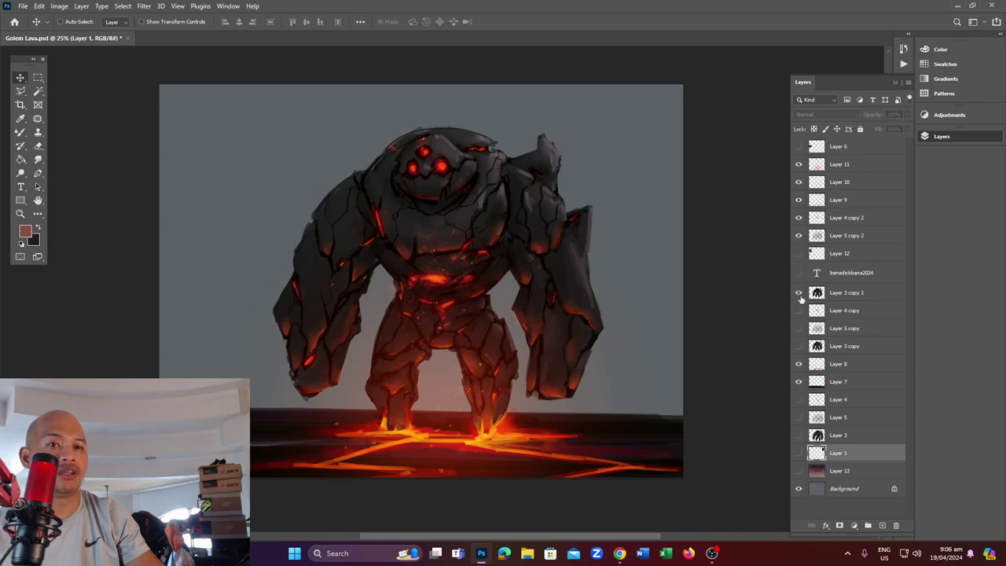
Compare the Layer 11 lower-body glow on and off, then hide Layers 11 and 10
click(798, 165)
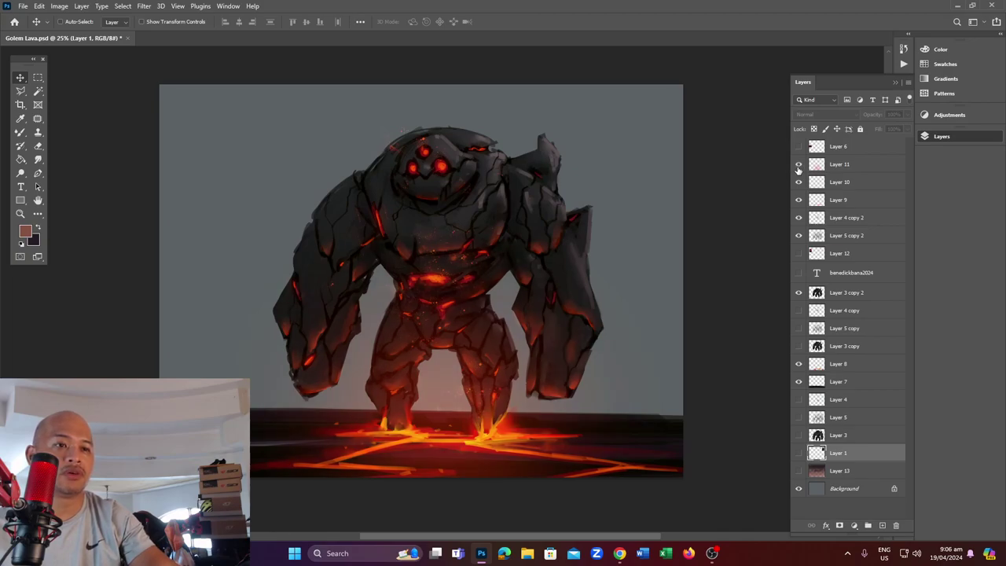
click(799, 164)
click(798, 165)
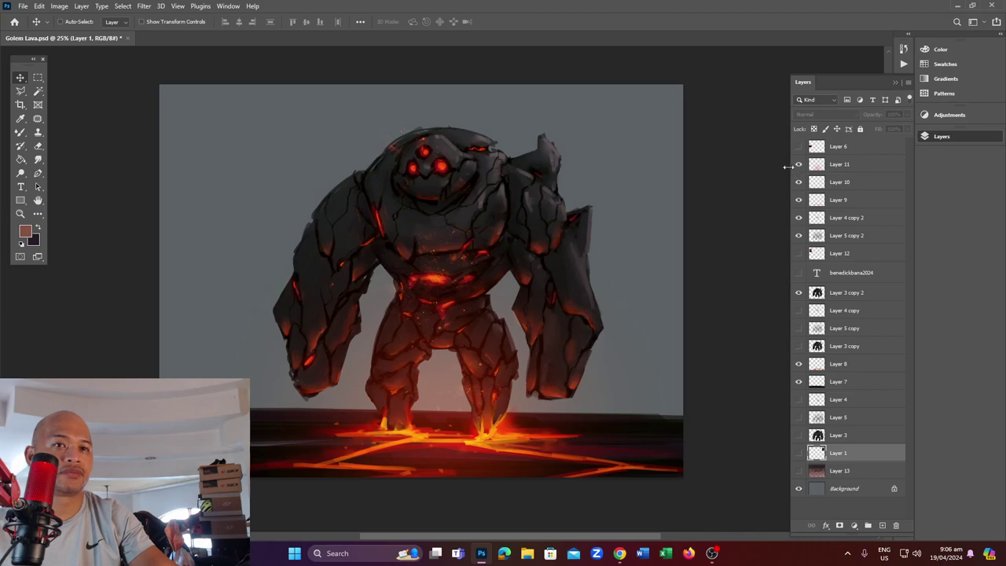
click(798, 164)
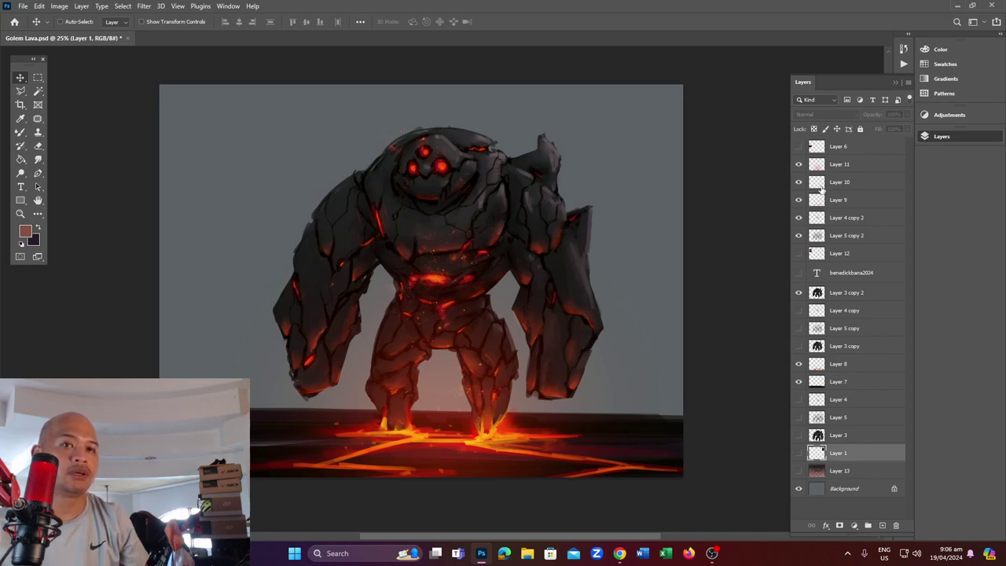
click(798, 164)
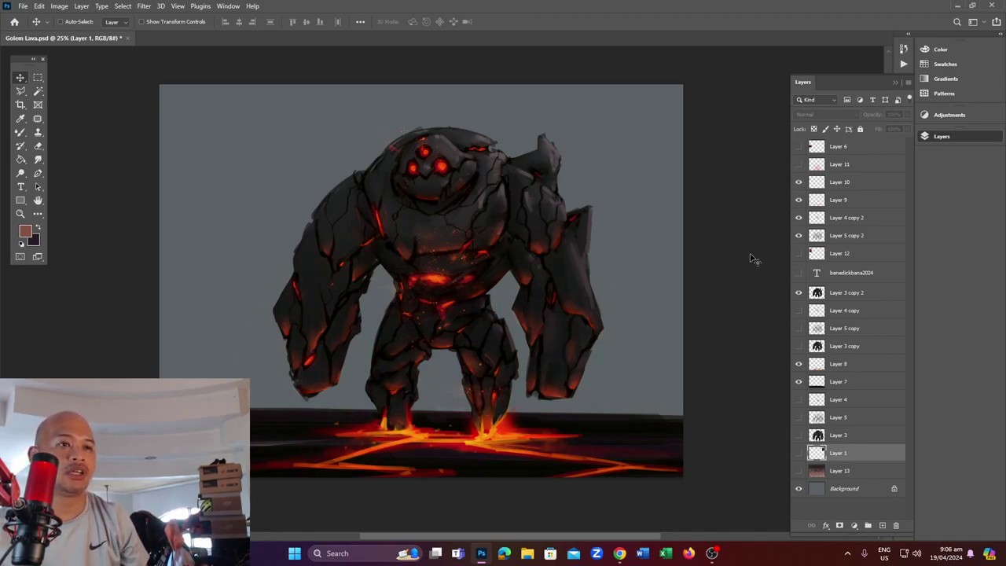
click(798, 181)
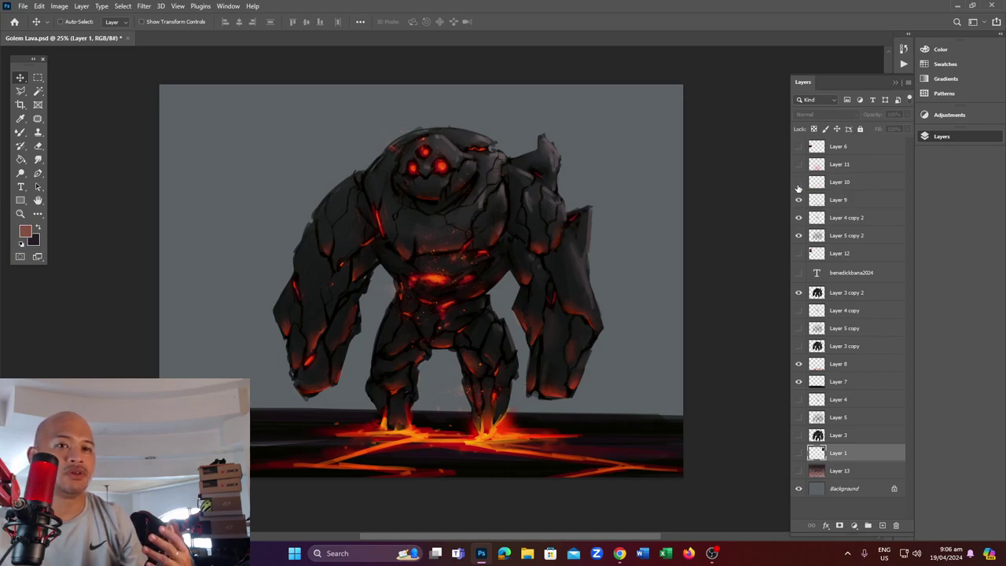
Hide the crack glows, move Layer 1 to the top, and hide the golem and lava ground
mouse_move(798, 198)
mouse_down()
mouse_move(797, 238)
mouse_move(837, 156)
mouse_up()
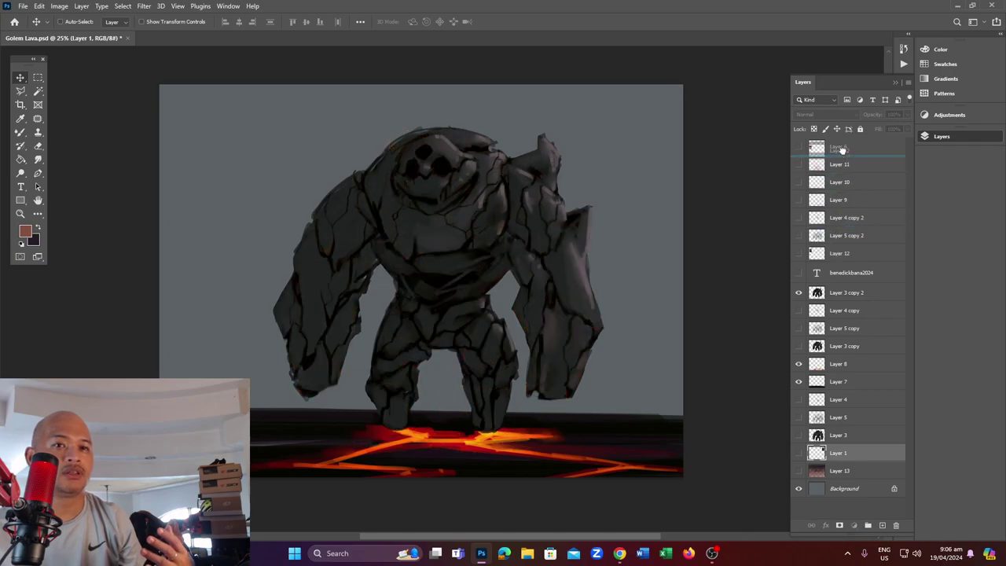
drag(839, 454, 838, 142)
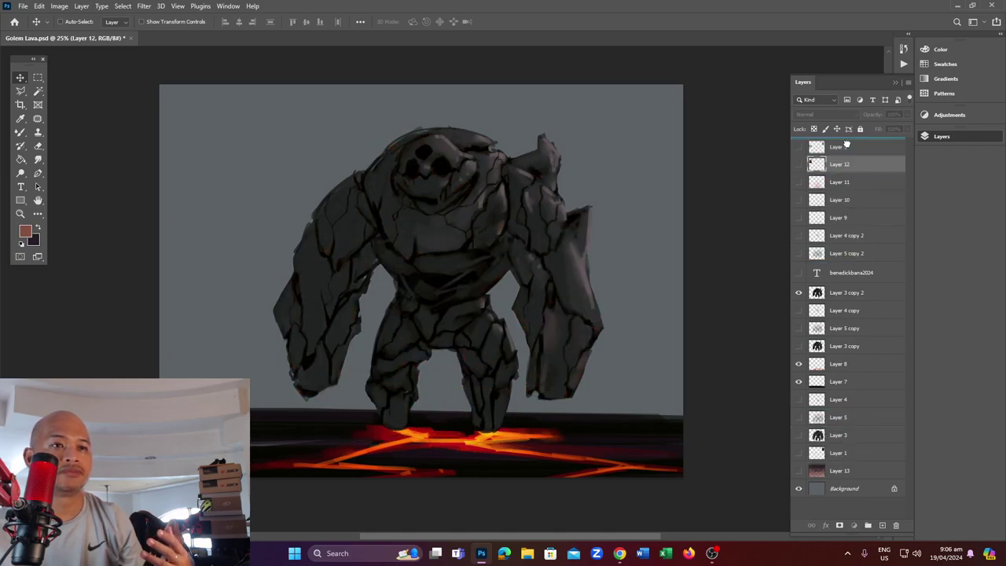
click(797, 381)
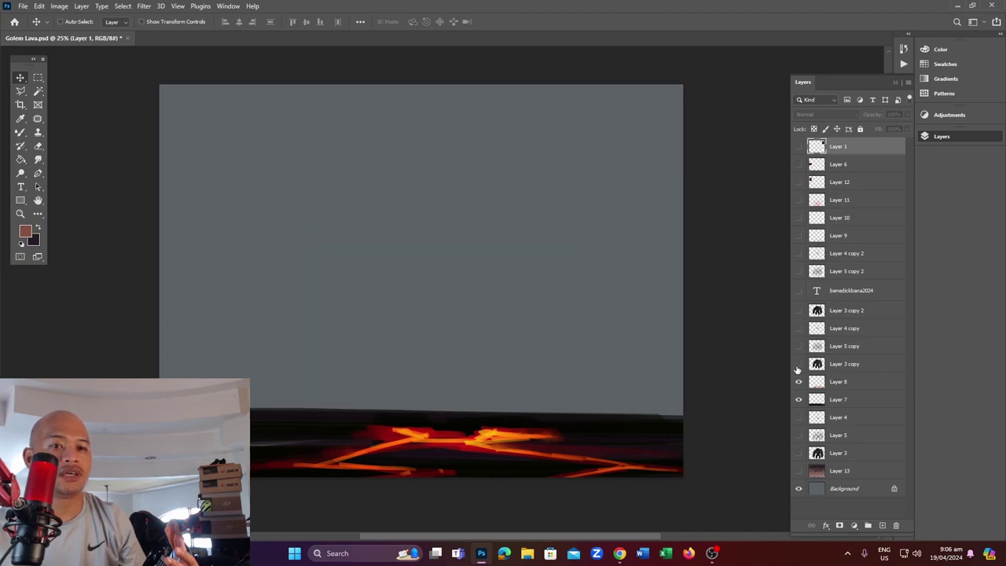
click(797, 399)
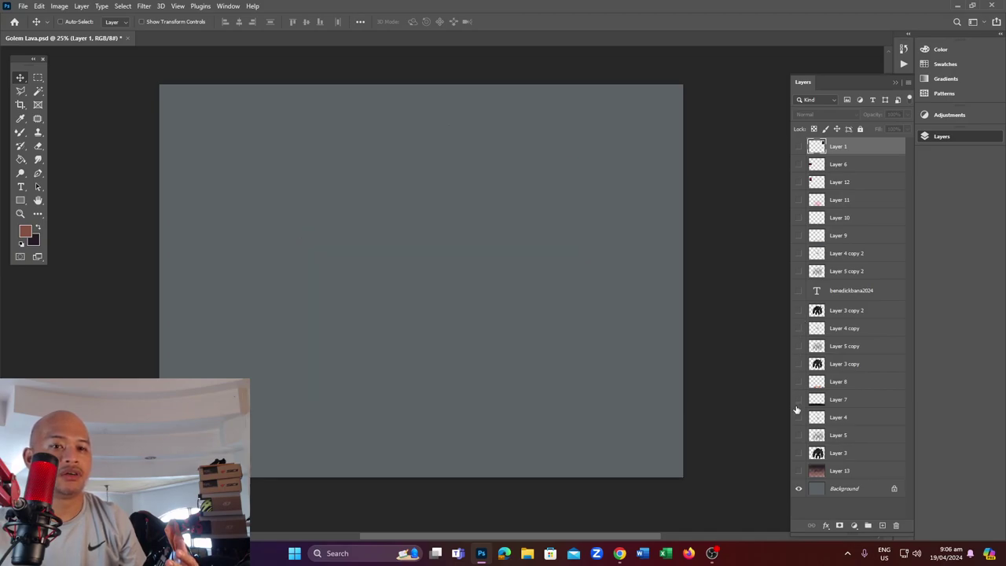
Flip the Layer 3 early golem sketch on and off
click(798, 453)
click(798, 453)
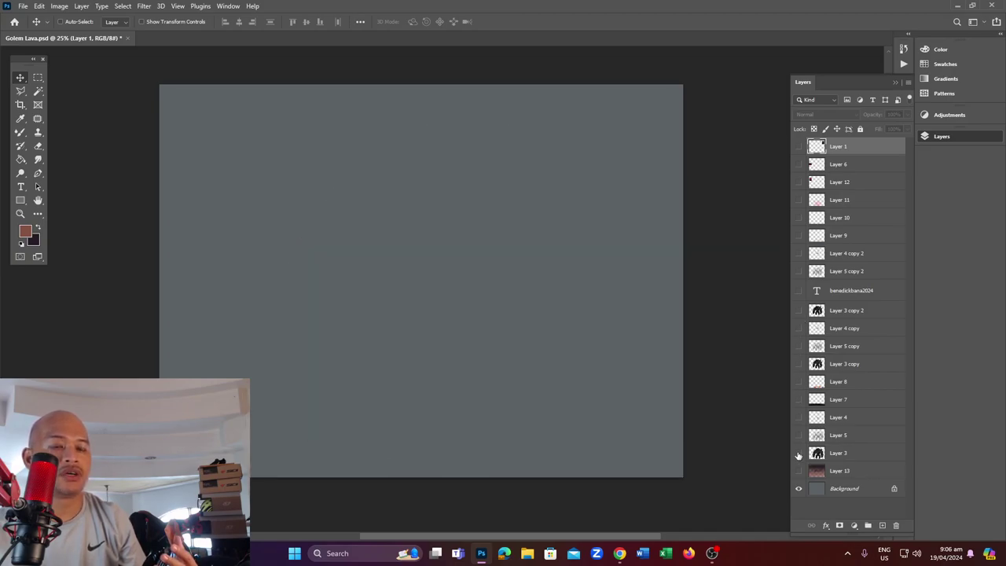
click(797, 454)
click(797, 453)
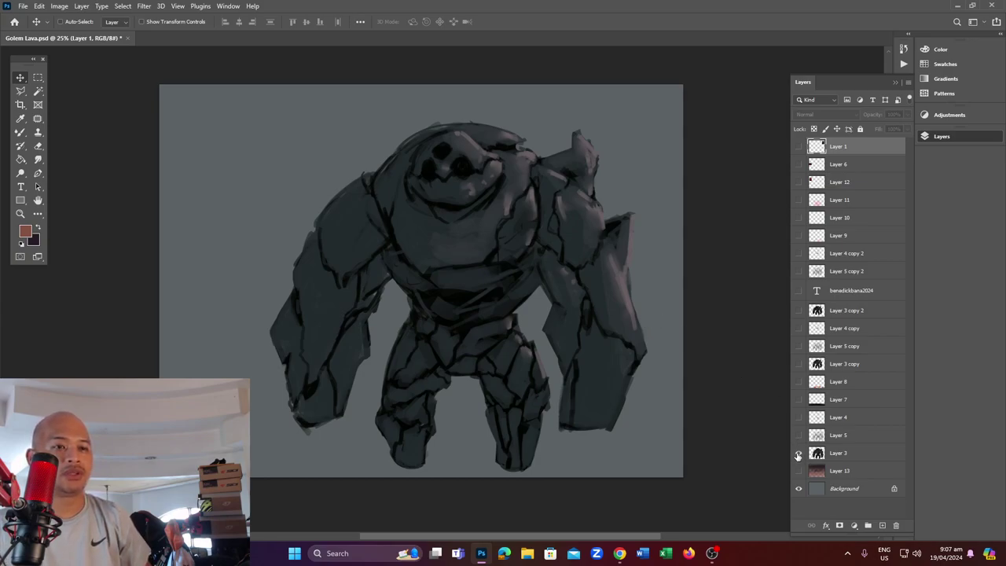
Compare the Layer 3 copy and Layer 3 copy 2 stages, leaving Layer 3 copy 2 visible
click(798, 453)
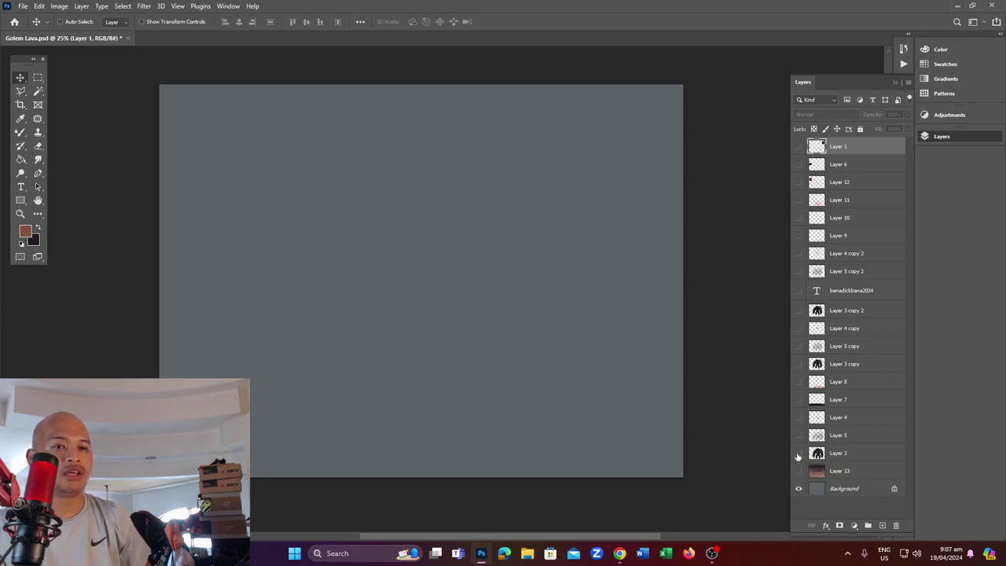
click(799, 364)
click(798, 364)
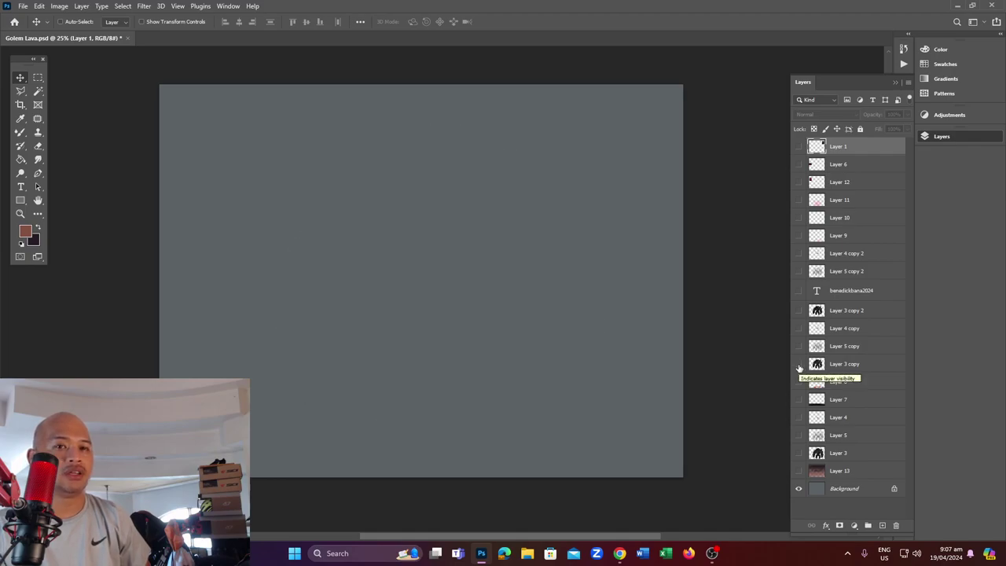
click(798, 311)
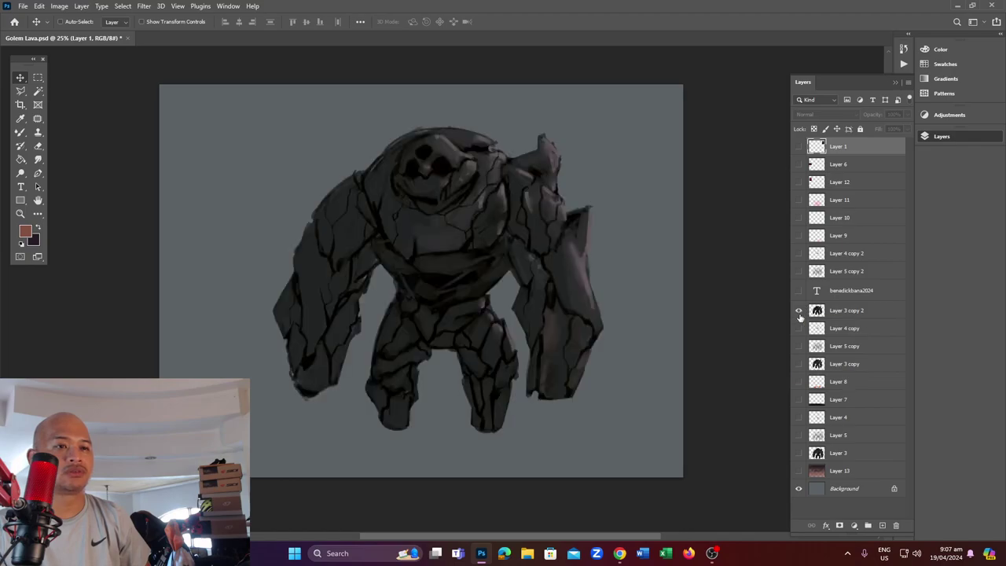
click(799, 310)
click(798, 364)
click(799, 364)
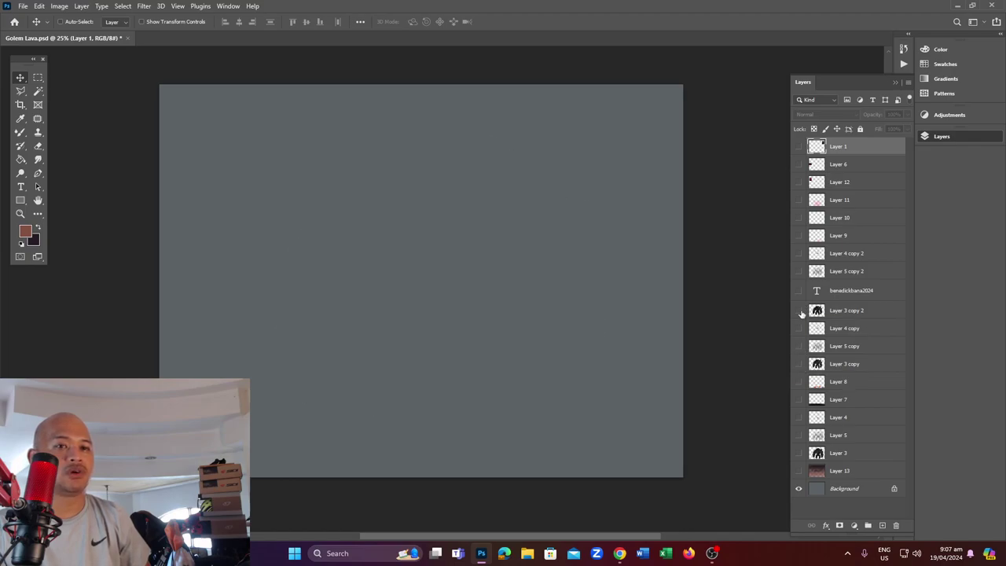
click(798, 311)
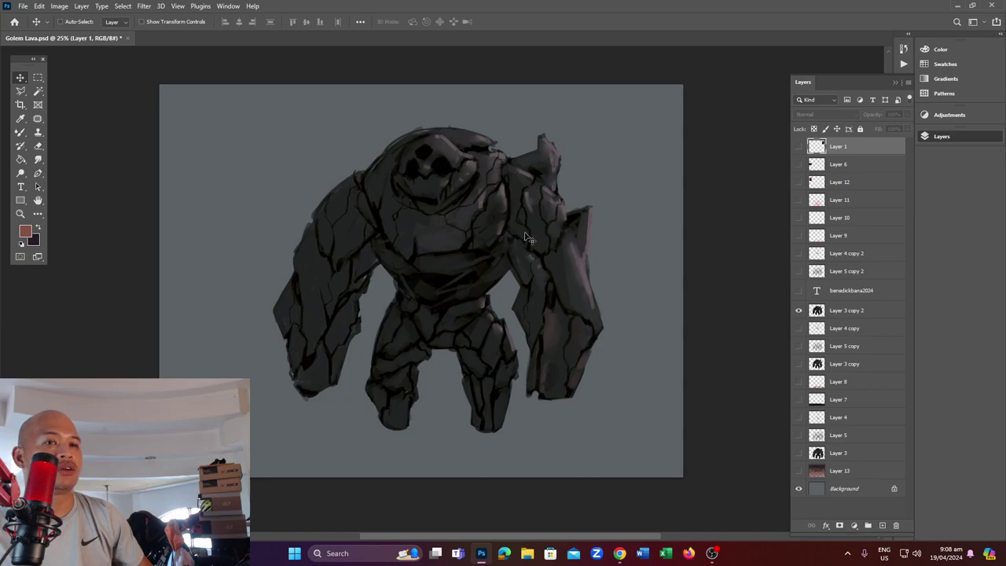
Compare Layer 5 copy 2 shading on and off, and briefly hide the cracked golem layer
click(799, 271)
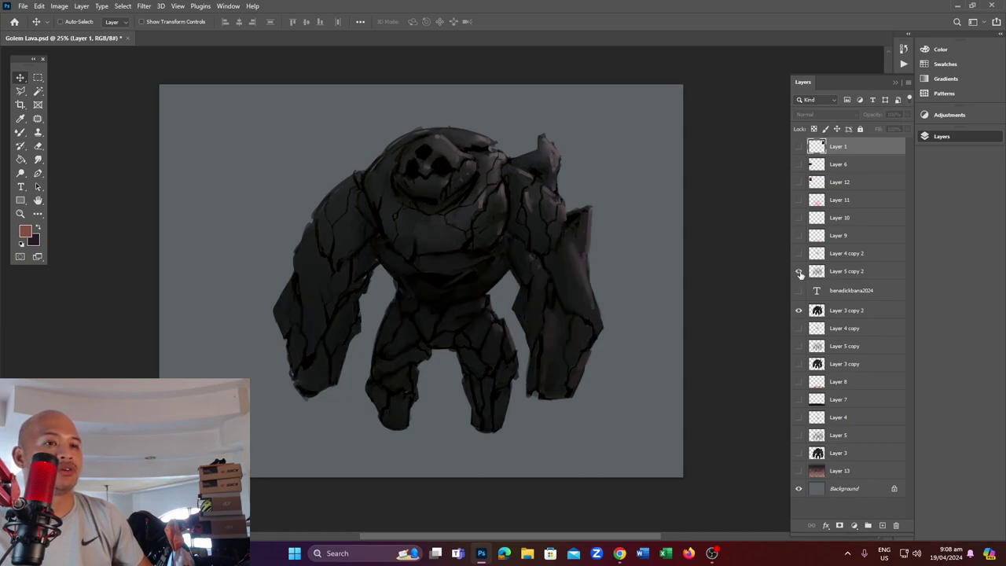
click(798, 272)
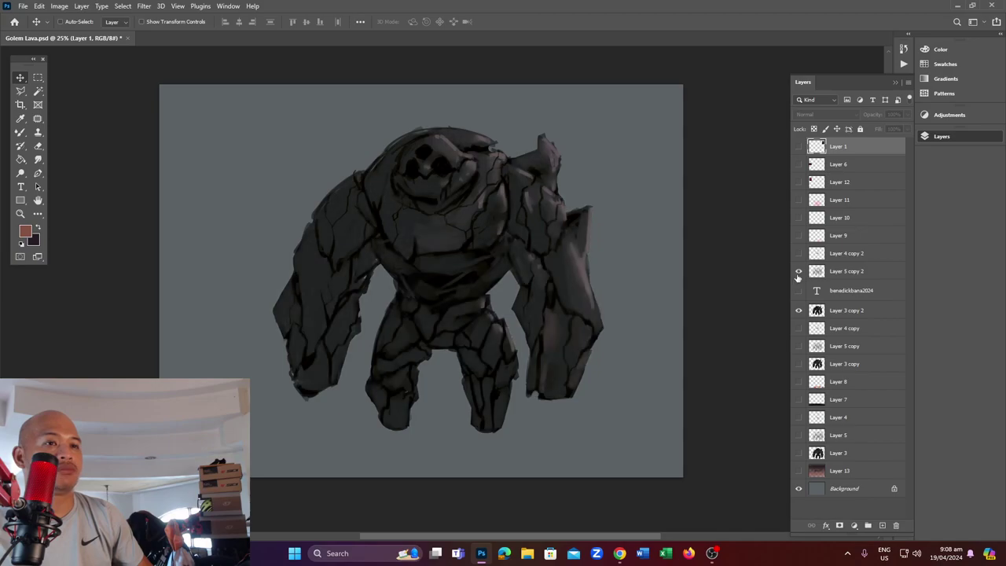
click(798, 272)
click(799, 271)
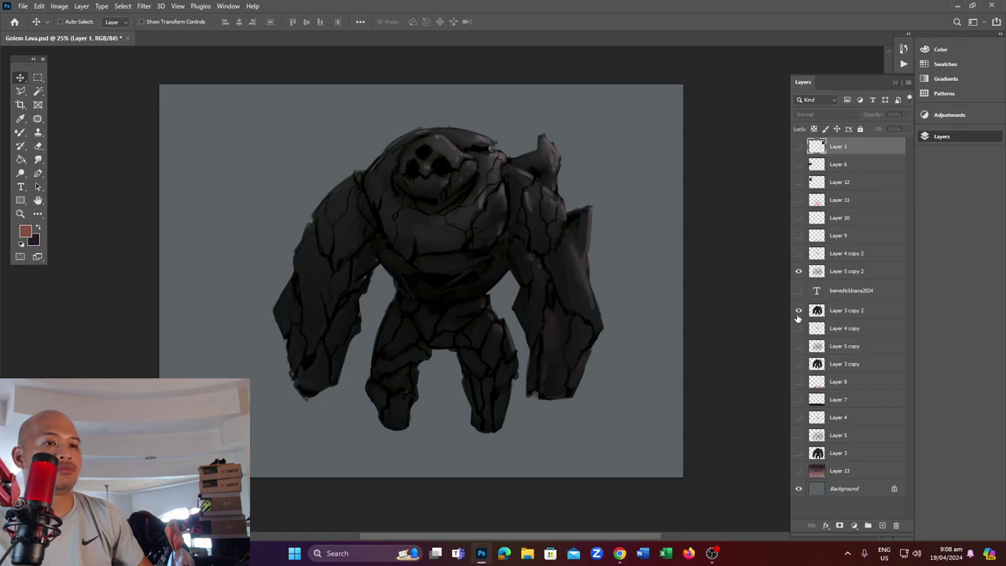
click(798, 313)
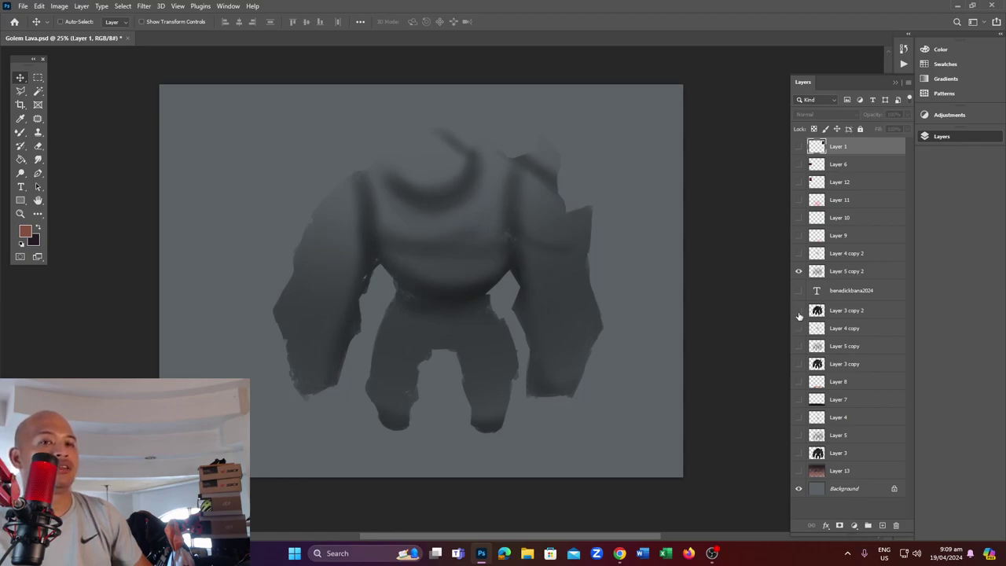
click(798, 310)
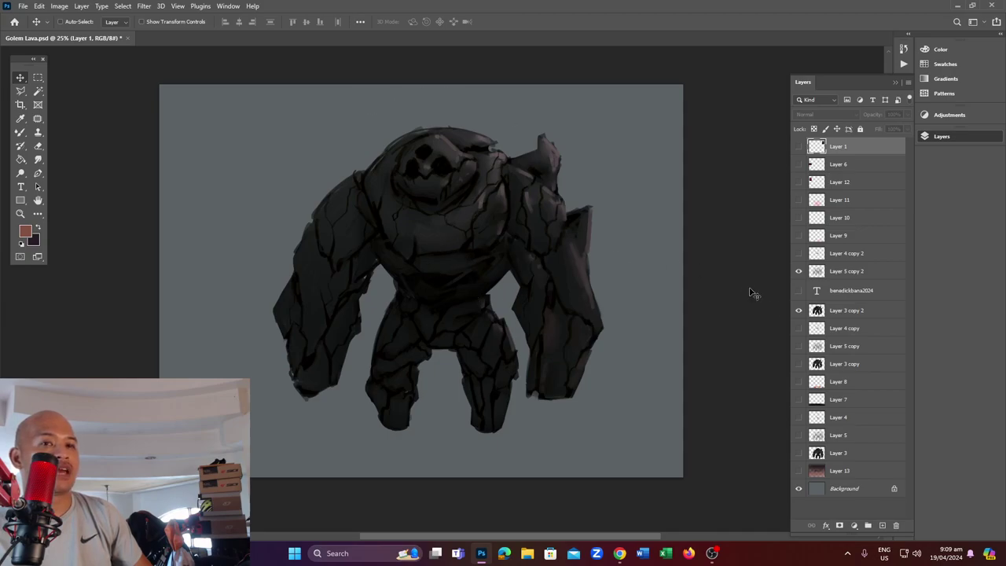
Compare the Layer 4 copy 2 red lava glow on and off, then show the feet glow
click(799, 253)
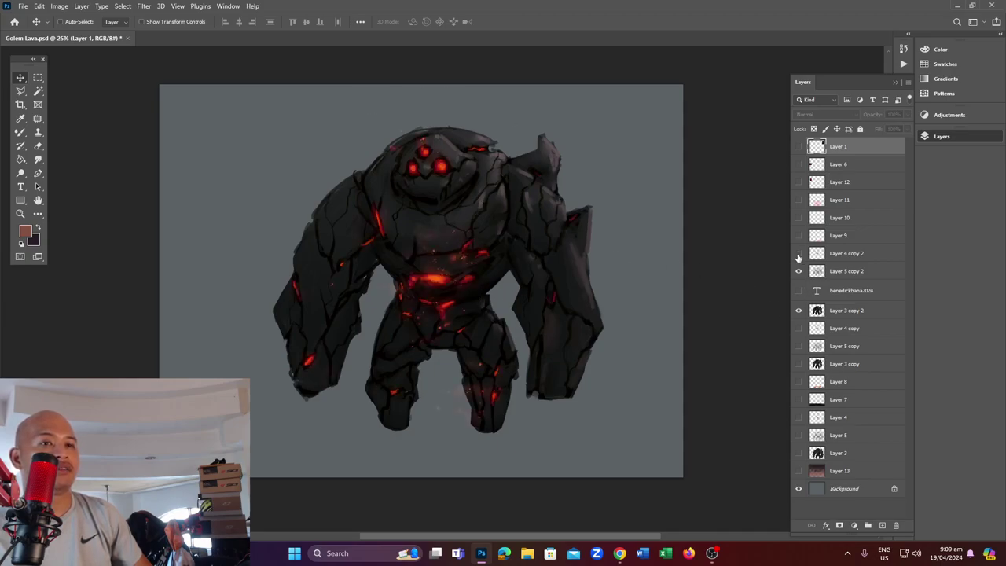
click(799, 254)
click(798, 253)
click(799, 254)
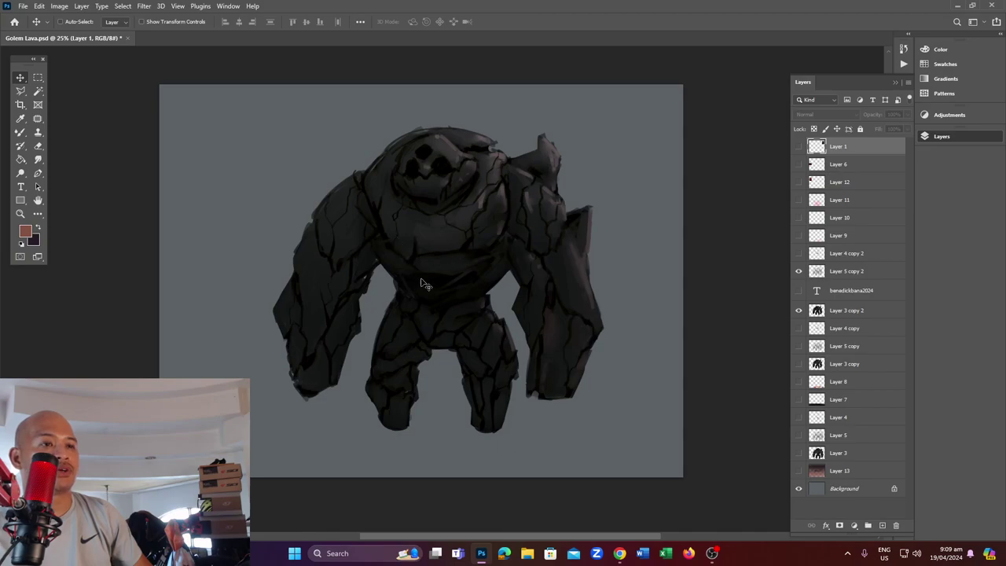
click(799, 253)
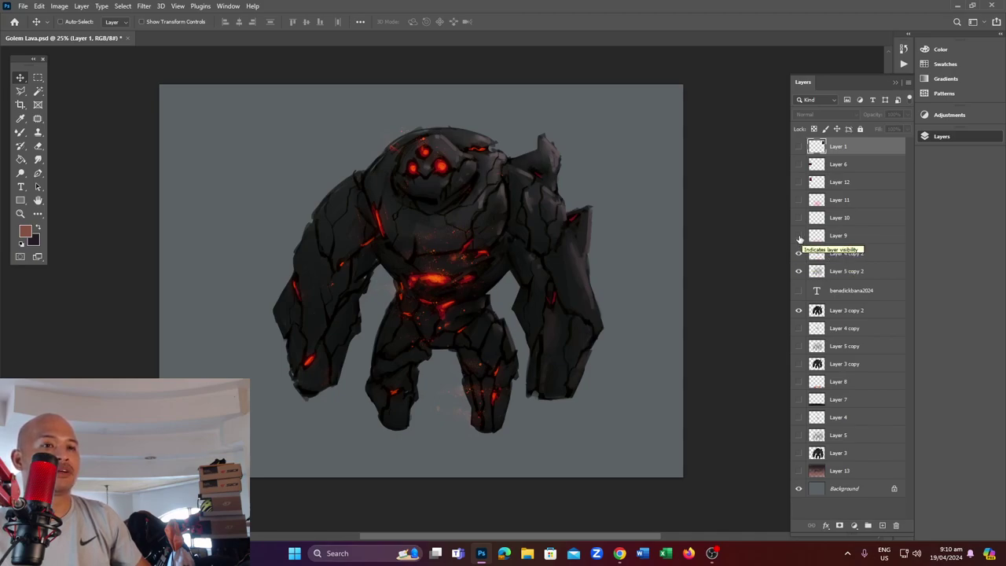
click(799, 236)
Show the Layer 7 dark ground band and the Layer 9 lava splashes under the feet
click(799, 236)
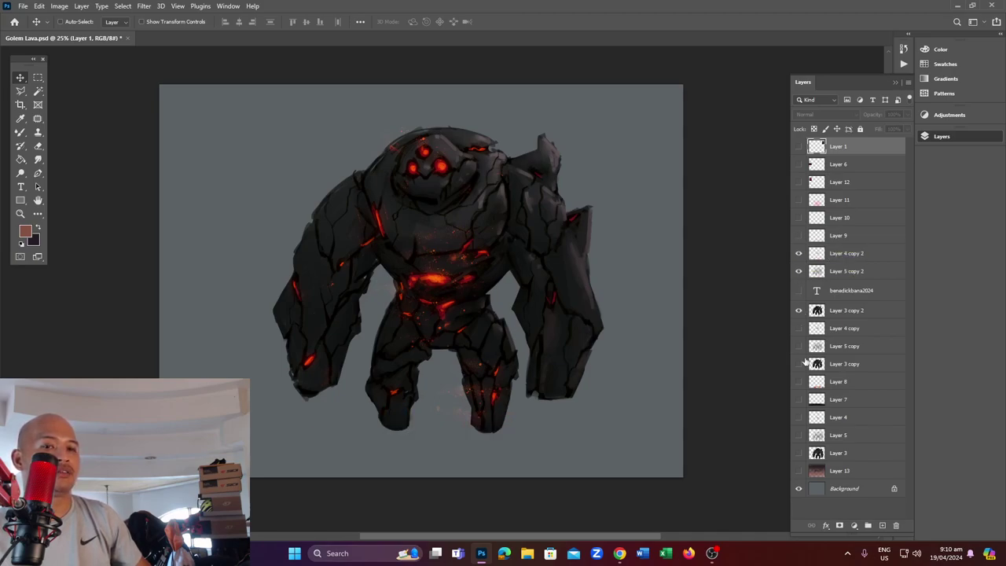
click(799, 400)
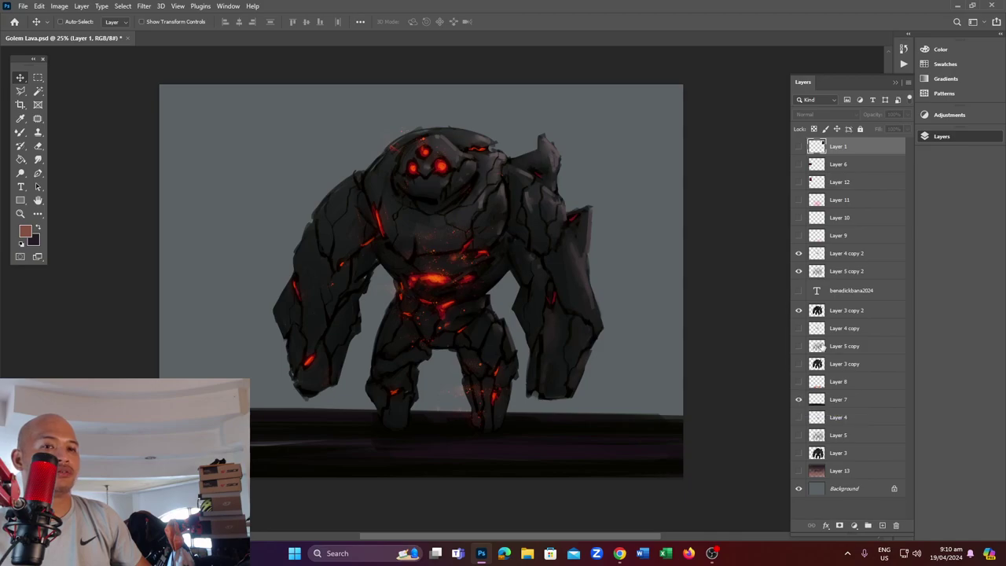
click(800, 236)
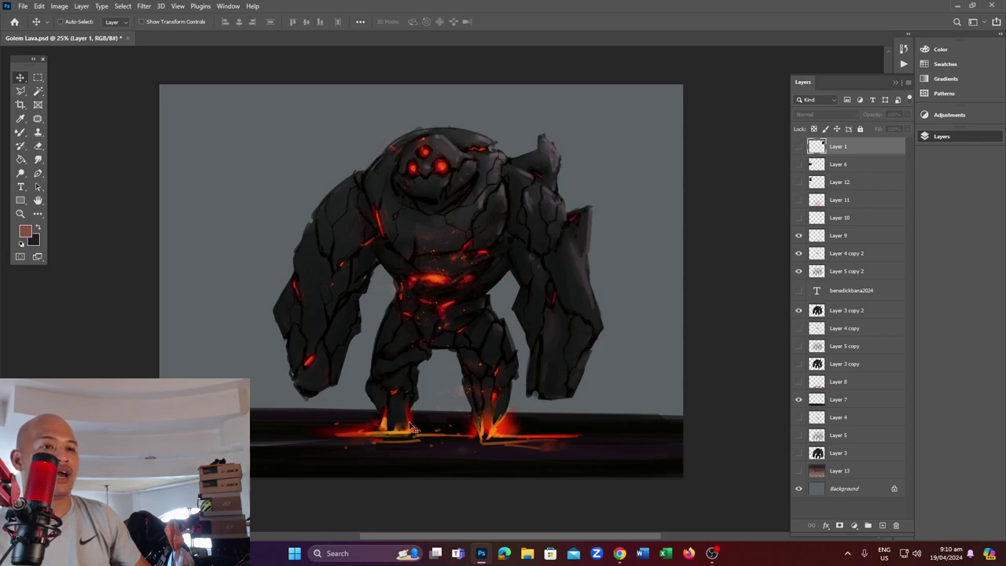
Compare the Layer 10 red rock-edge glow on and off, leaving it visible
click(798, 217)
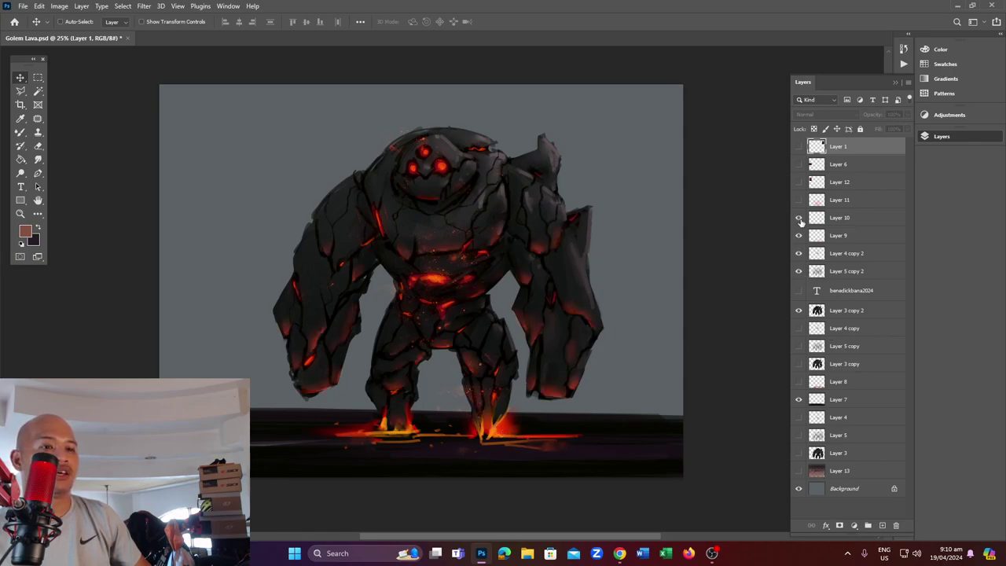
click(798, 218)
click(798, 217)
click(799, 217)
double_click(799, 217)
double_click(799, 218)
click(798, 218)
click(798, 217)
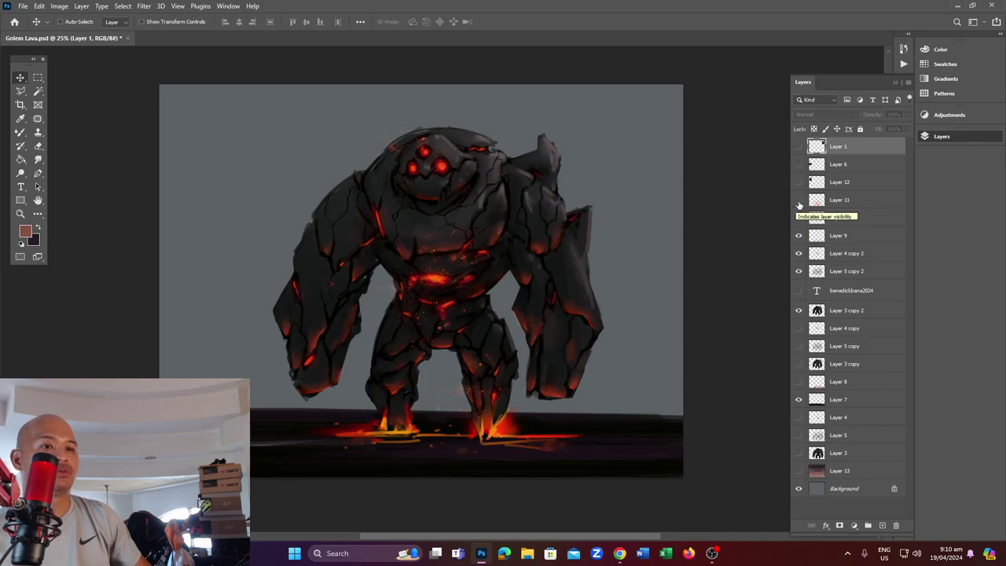
Compare the Layer 11 warm glow, then leave it on over the golem's lower body
click(799, 201)
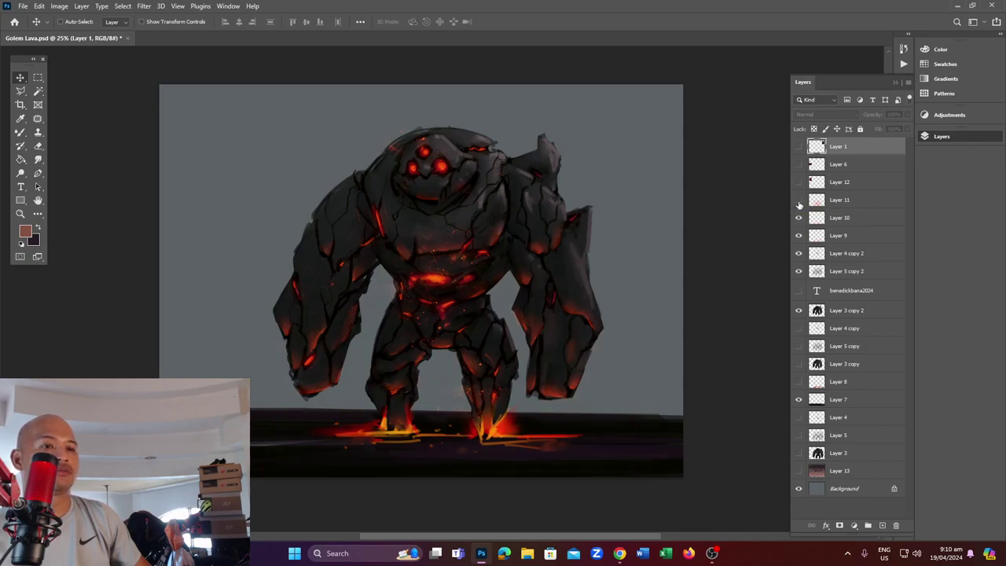
click(798, 200)
click(799, 201)
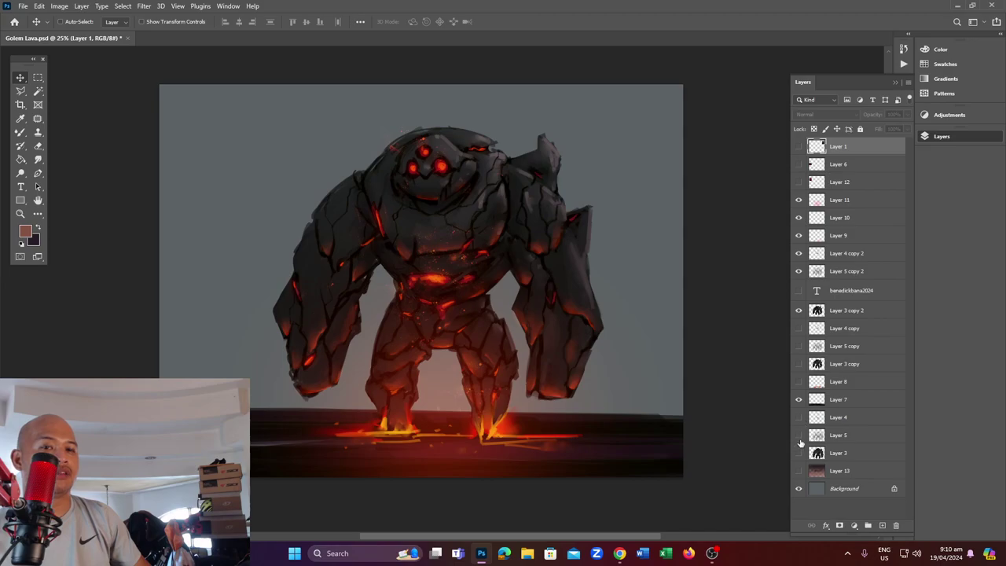
Show Layer 13's purple sky and Layer 8's lava cracks, compare Layer 11, then select Layer 8
click(798, 471)
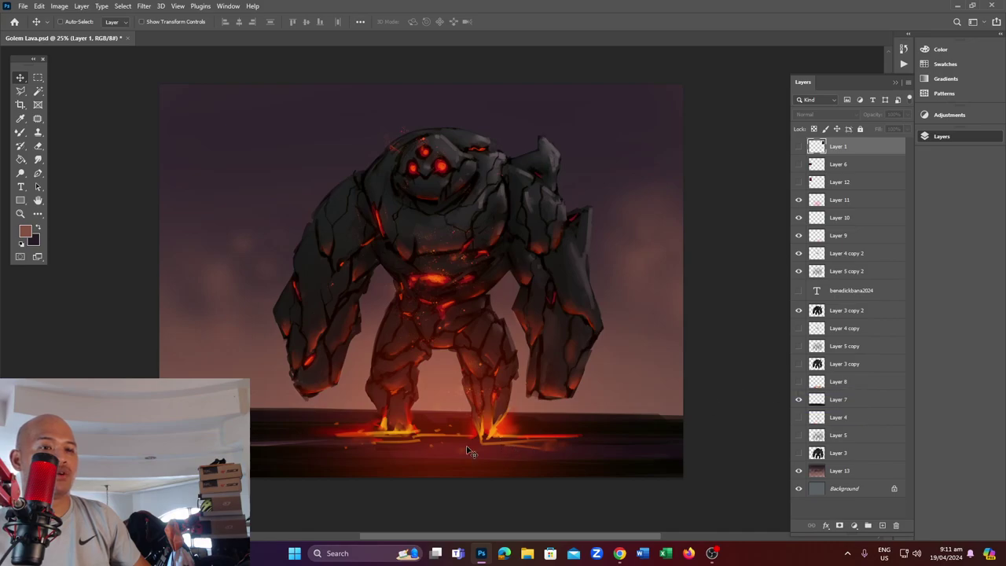
click(798, 382)
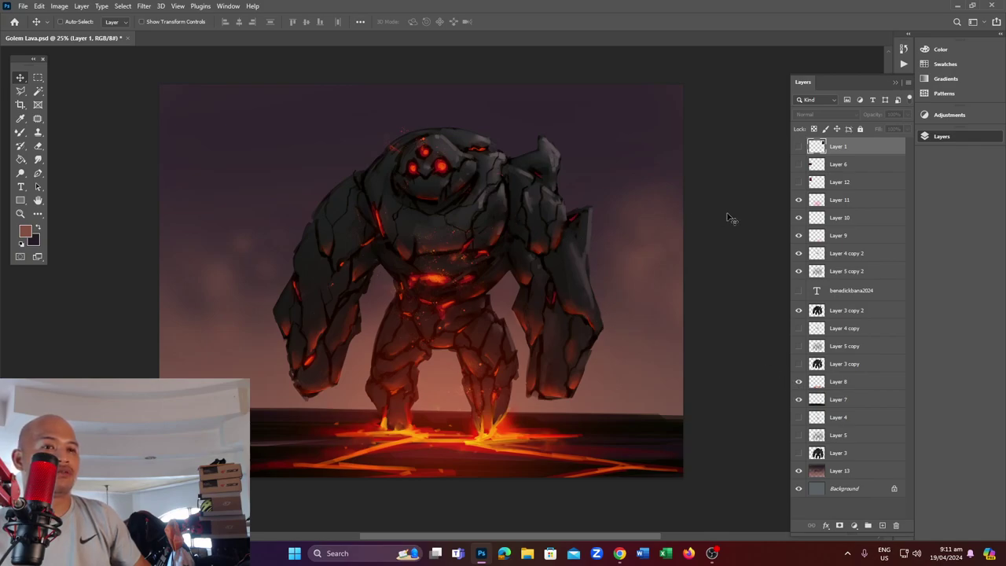
click(798, 200)
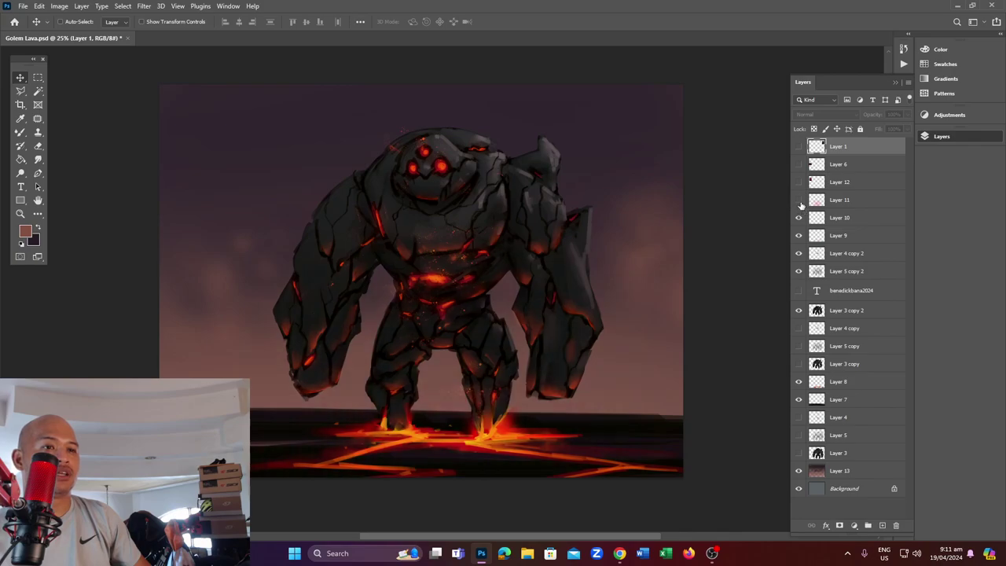
click(798, 201)
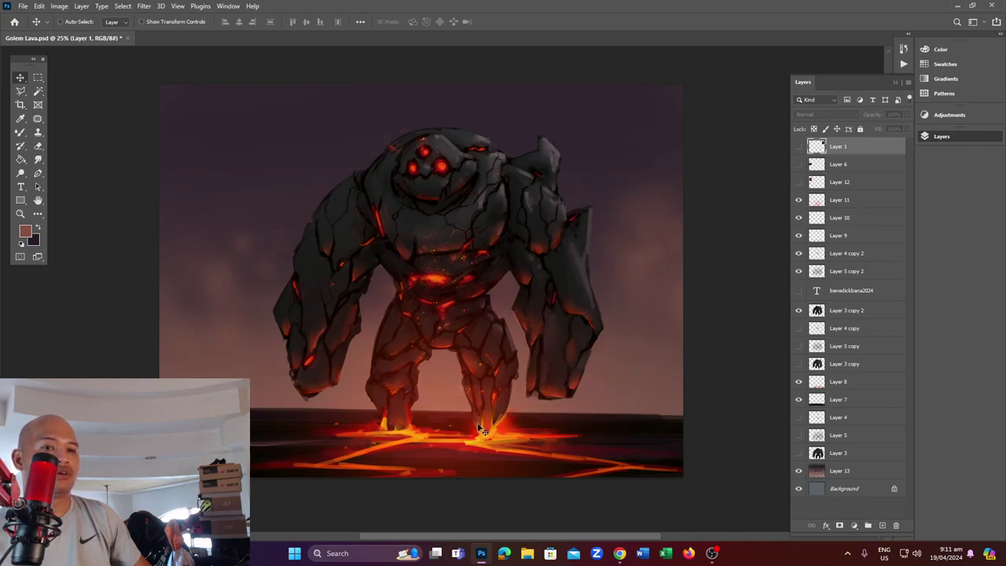
click(840, 387)
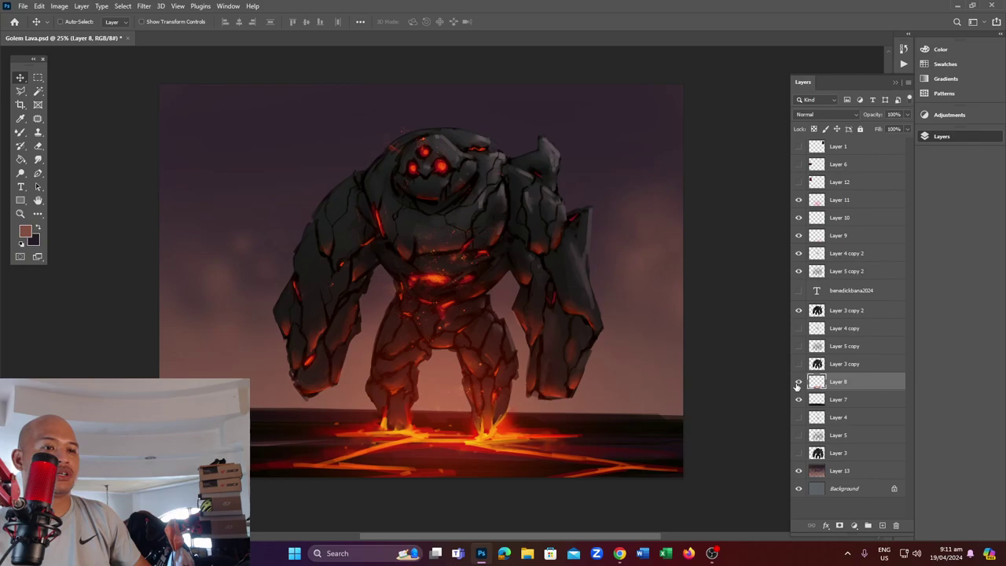
click(798, 382)
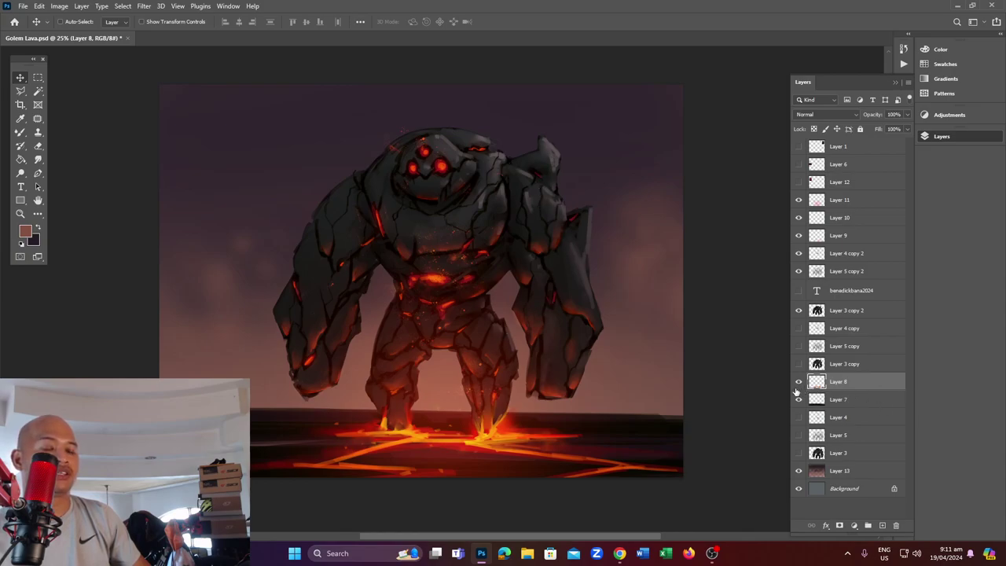
click(59, 6)
mouse_move(75, 33)
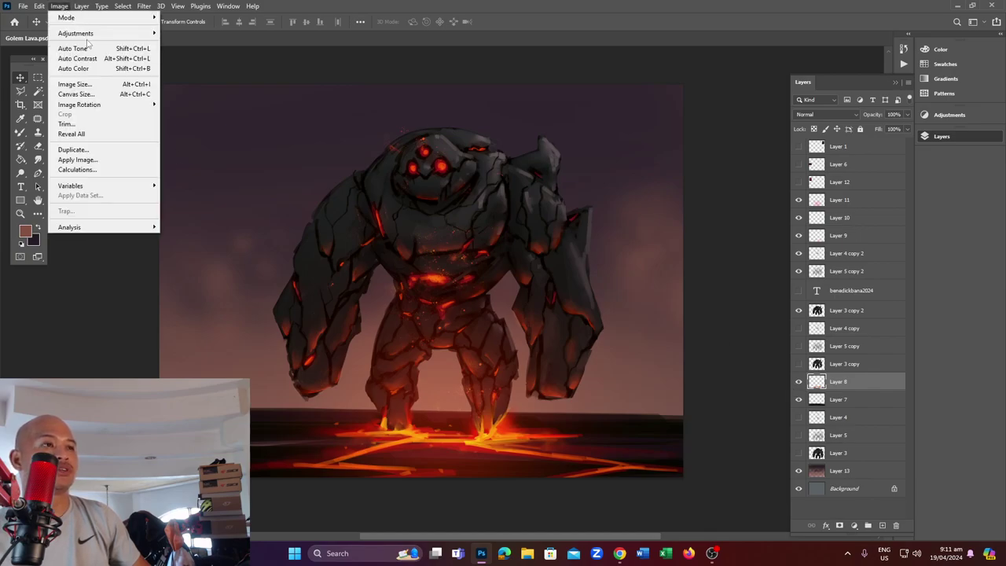
click(197, 88)
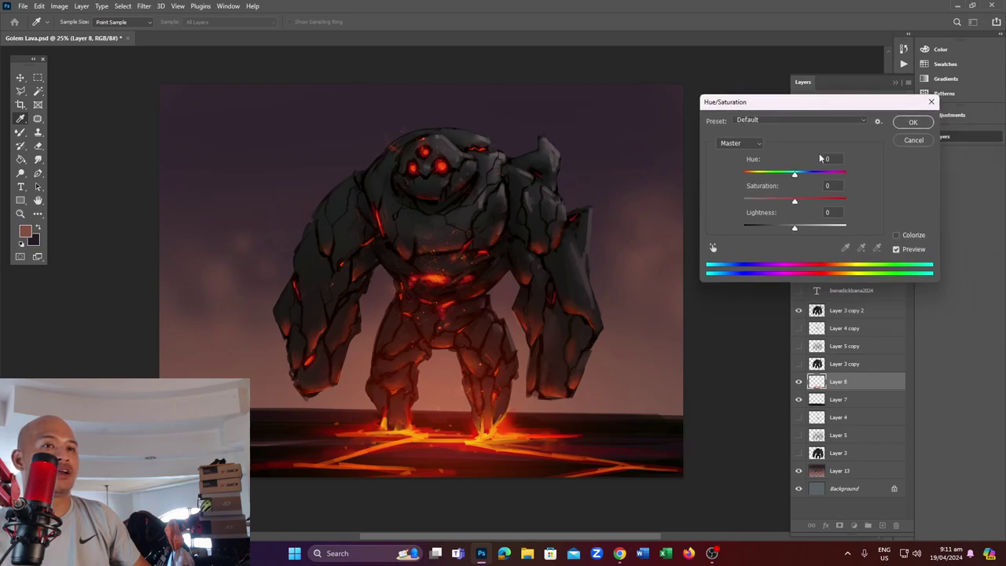
mouse_move(791, 177)
mouse_down()
mouse_move(729, 175)
mouse_move(846, 186)
mouse_move(725, 182)
mouse_move(745, 185)
mouse_up()
click(913, 139)
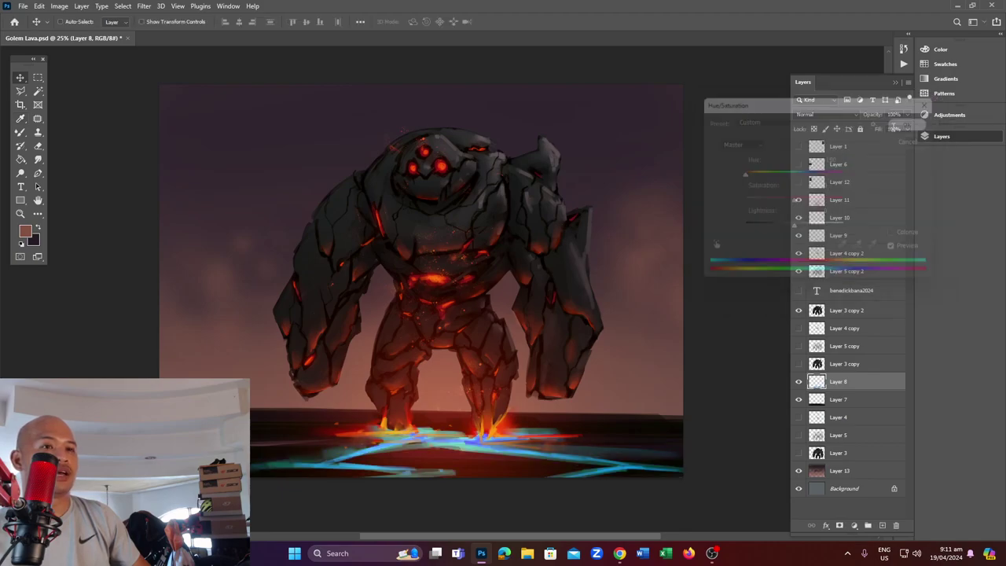
click(831, 206)
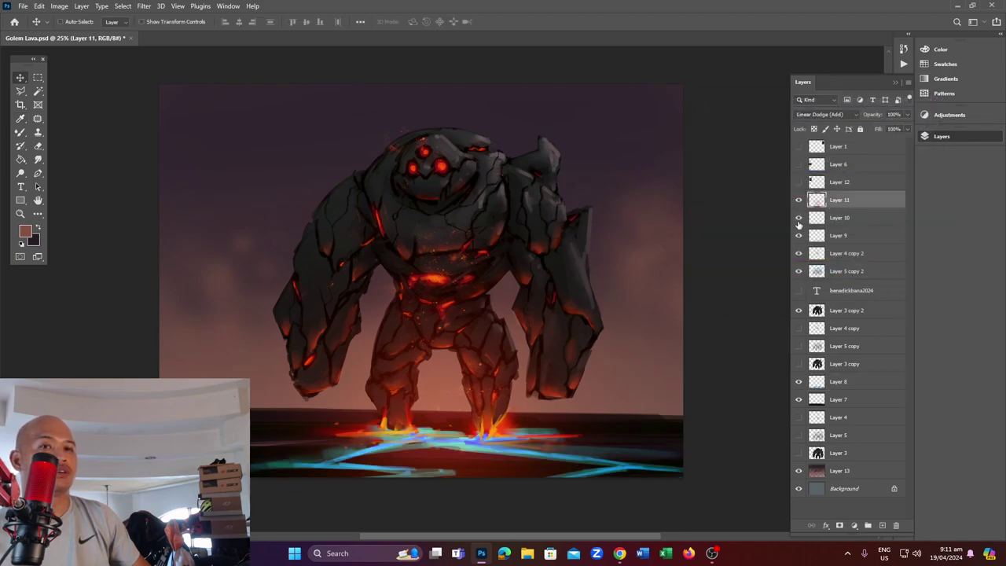
click(798, 218)
click(798, 218)
click(841, 238)
click(798, 236)
click(799, 236)
click(836, 255)
click(798, 253)
click(59, 5)
mouse_move(75, 33)
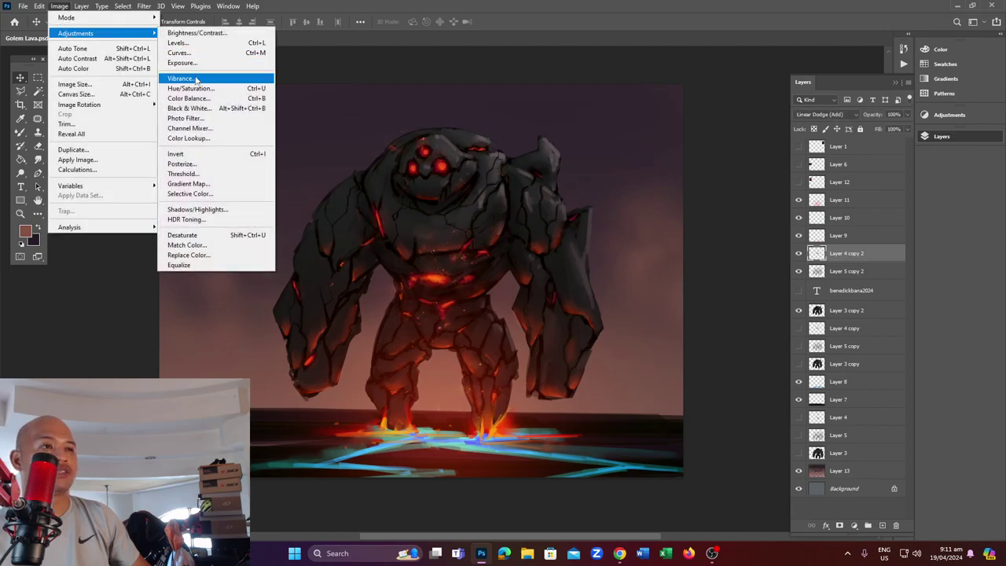
click(191, 88)
drag(794, 174, 746, 177)
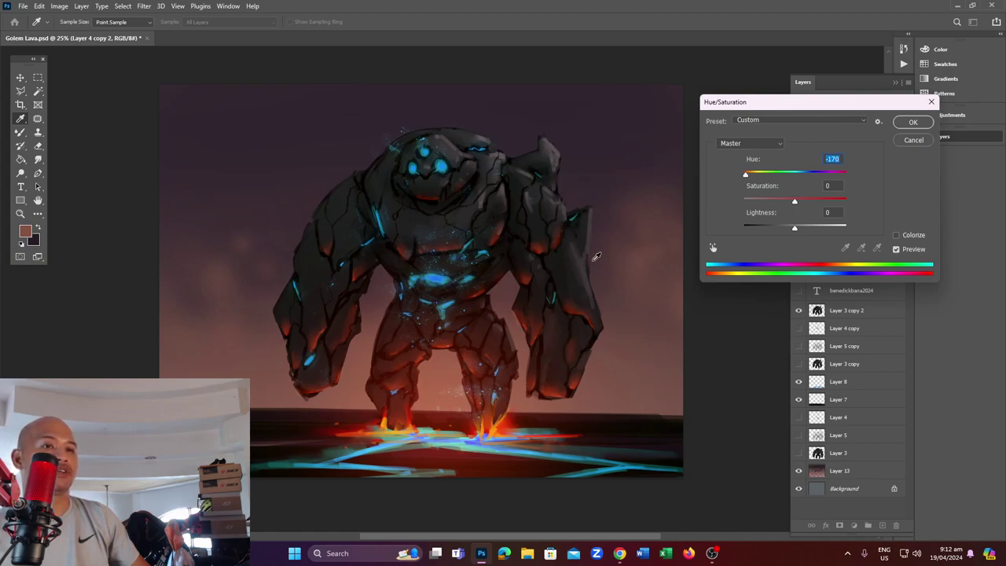
click(913, 140)
key(v)
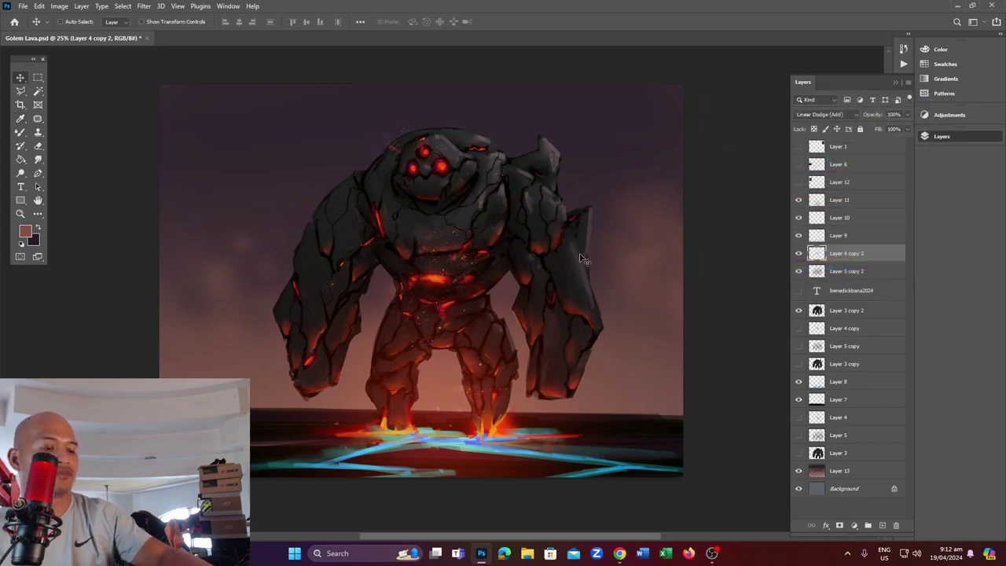
Hide a glow layer to compare, then undo to restore the golem scene
key(ctrl+comma)
key(ctrl+comma)
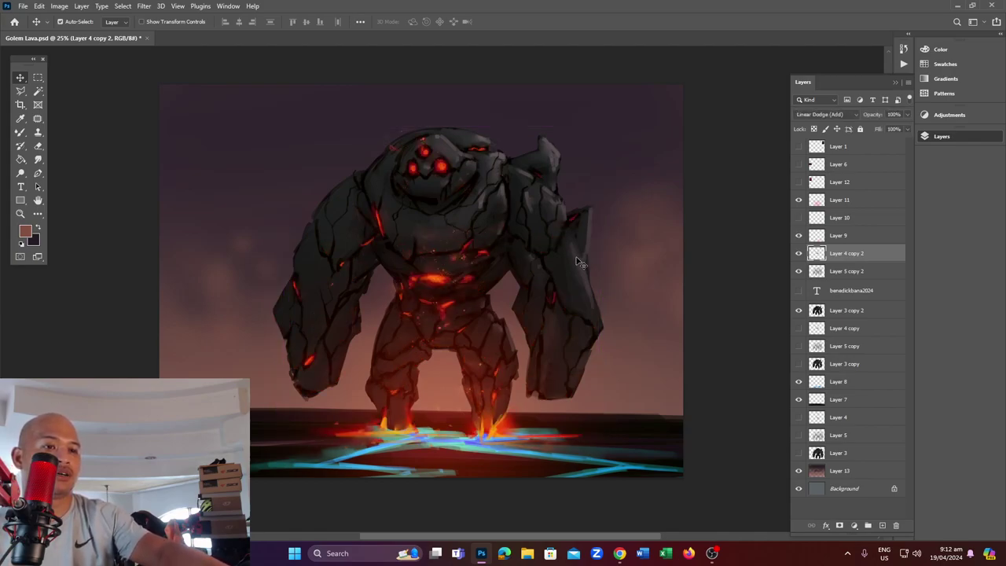
key(ctrl+z)
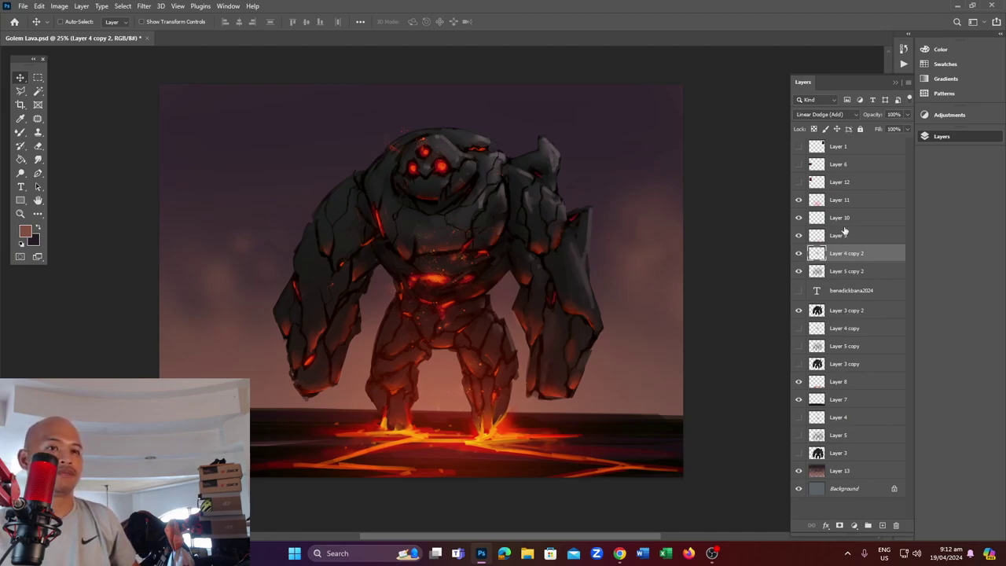
Show the volcano, lava-river and lava-rock reference images on Layers 12, 6 and 1
click(798, 181)
click(798, 165)
click(798, 146)
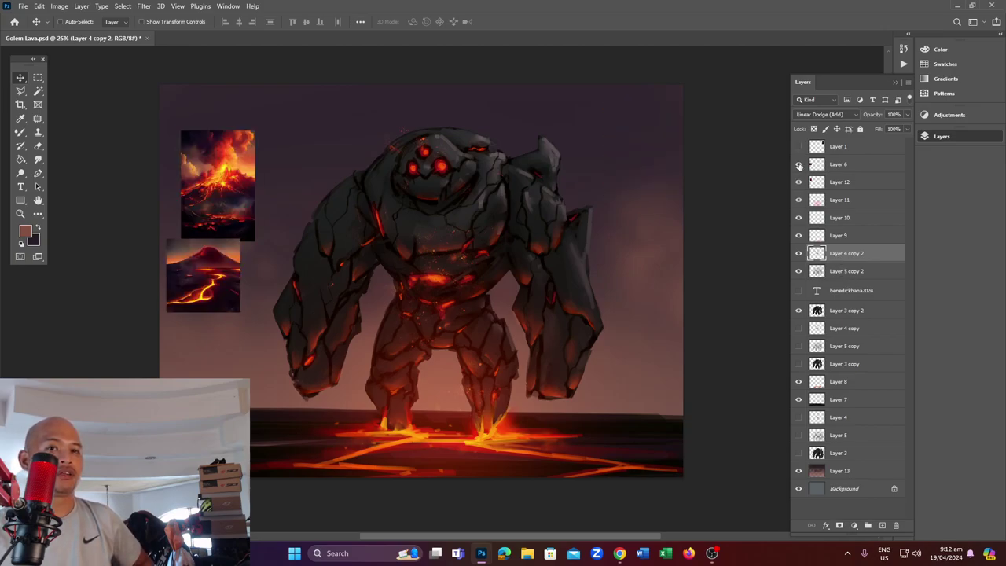
click(798, 164)
click(798, 183)
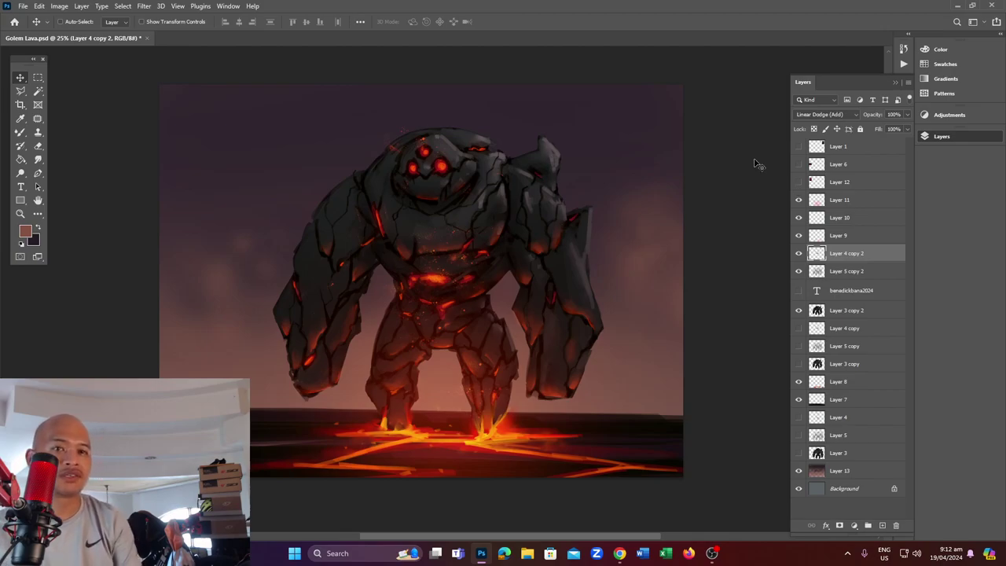
click(799, 181)
click(798, 163)
click(798, 146)
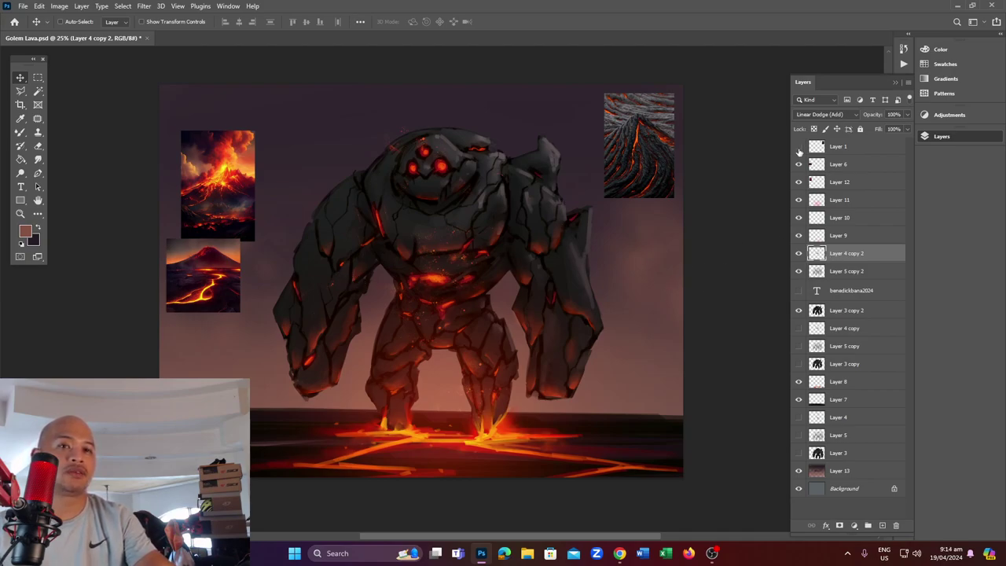
Hide the three reference images and add a Levels adjustment layer above Layer 1
drag(799, 151, 799, 182)
click(846, 149)
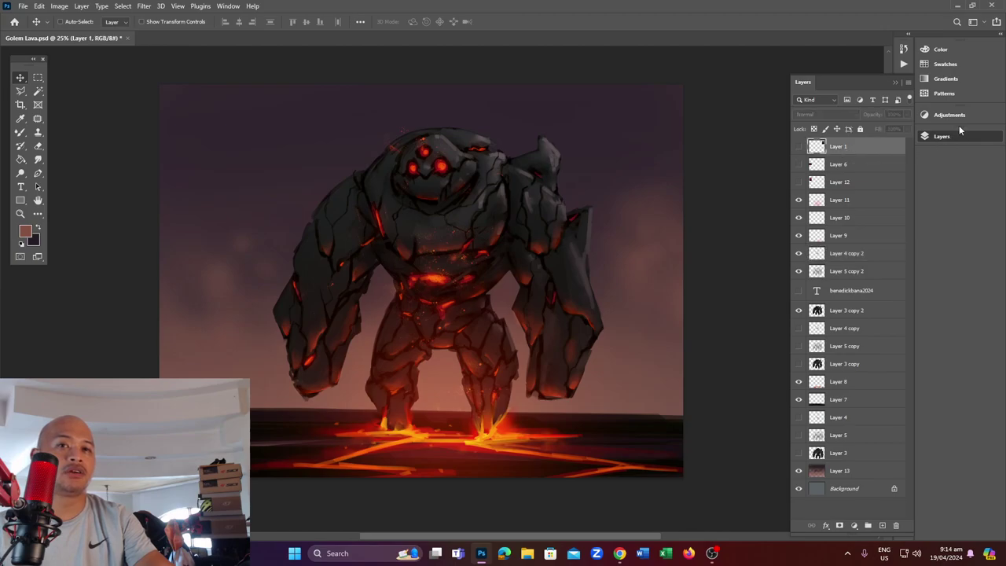
click(947, 117)
click(834, 134)
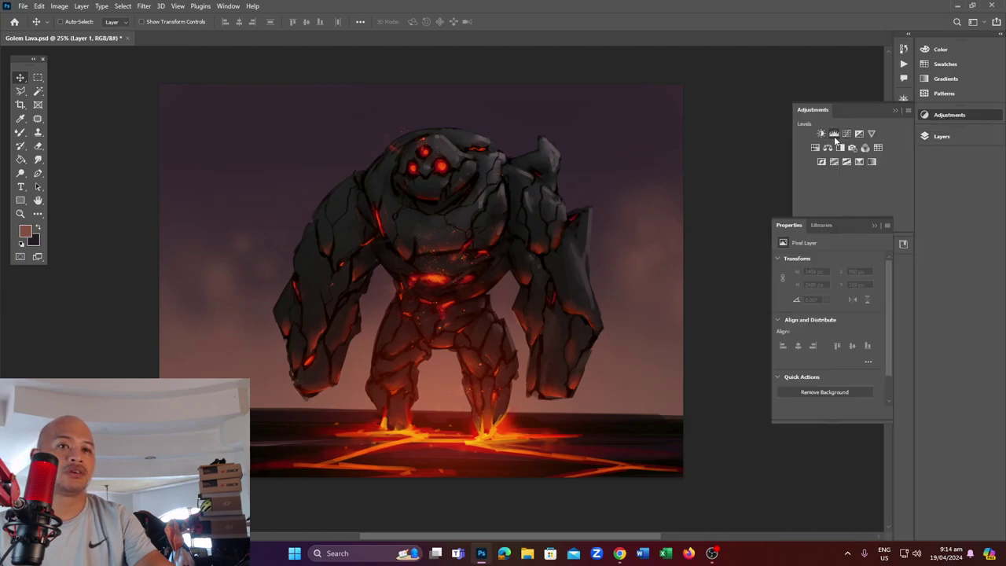
Tint the painting purple by moving the Blue channel's shadow and highlight sliders in Levels
click(820, 279)
click(816, 313)
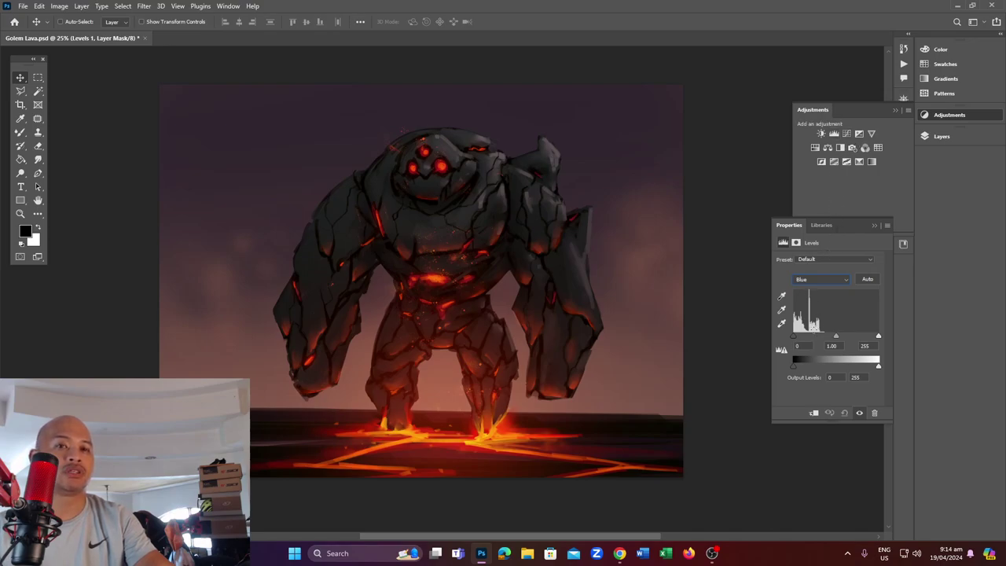
drag(794, 338, 811, 338)
drag(877, 336, 804, 340)
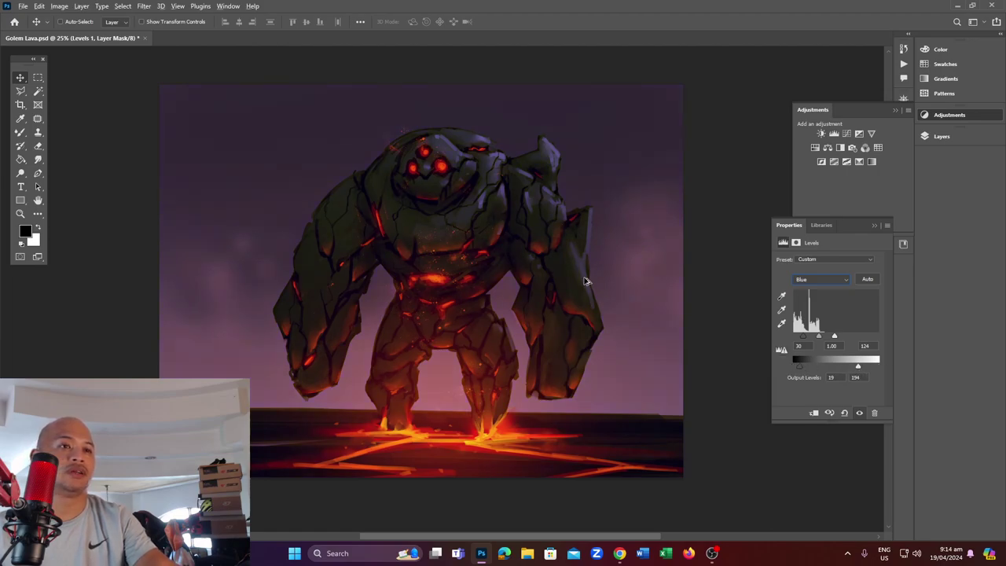
key(z)
alt+click(551, 256)
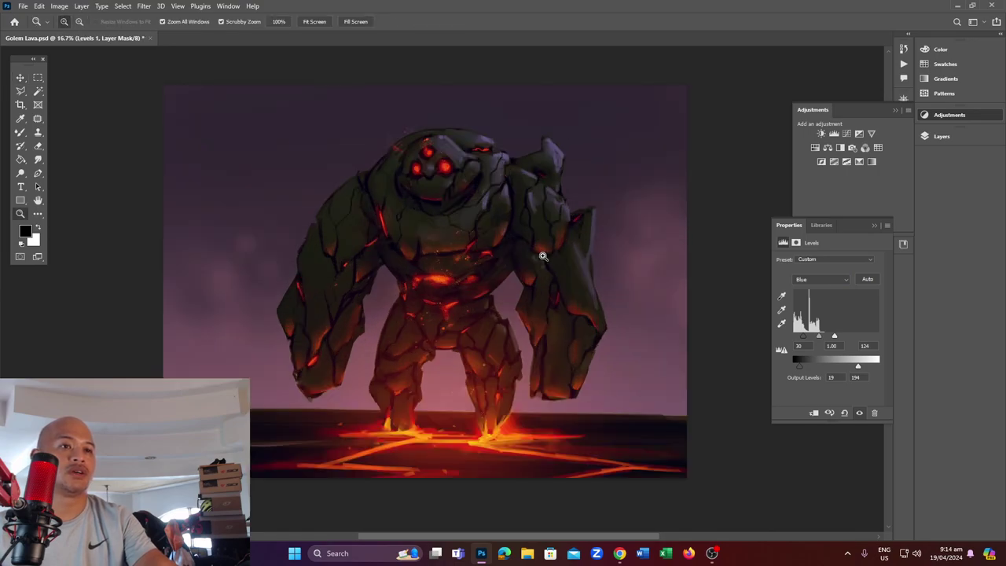
Close Properties, return to the Layers panel, and toggle Levels 1 three times, leaving it on
click(887, 220)
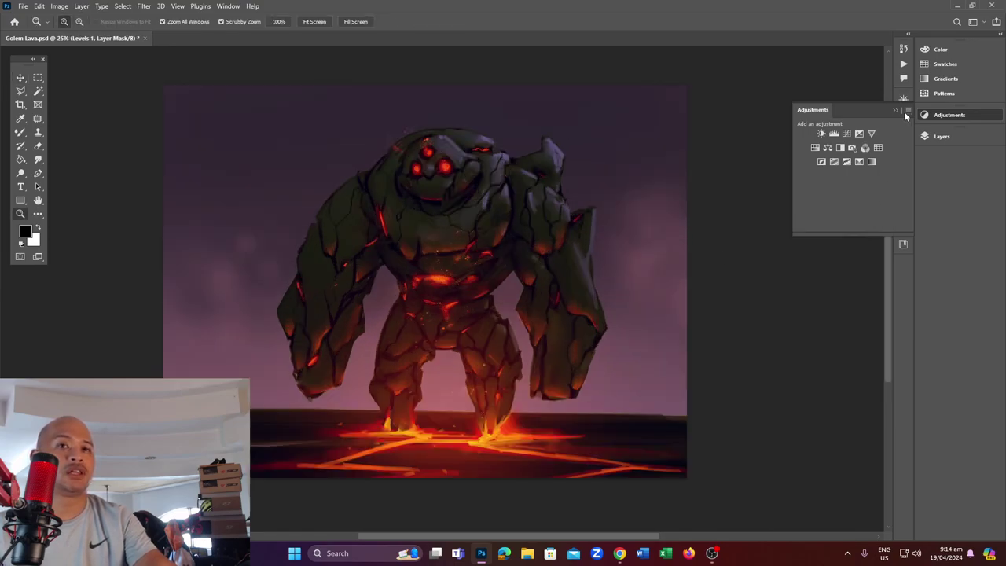
click(939, 136)
click(797, 149)
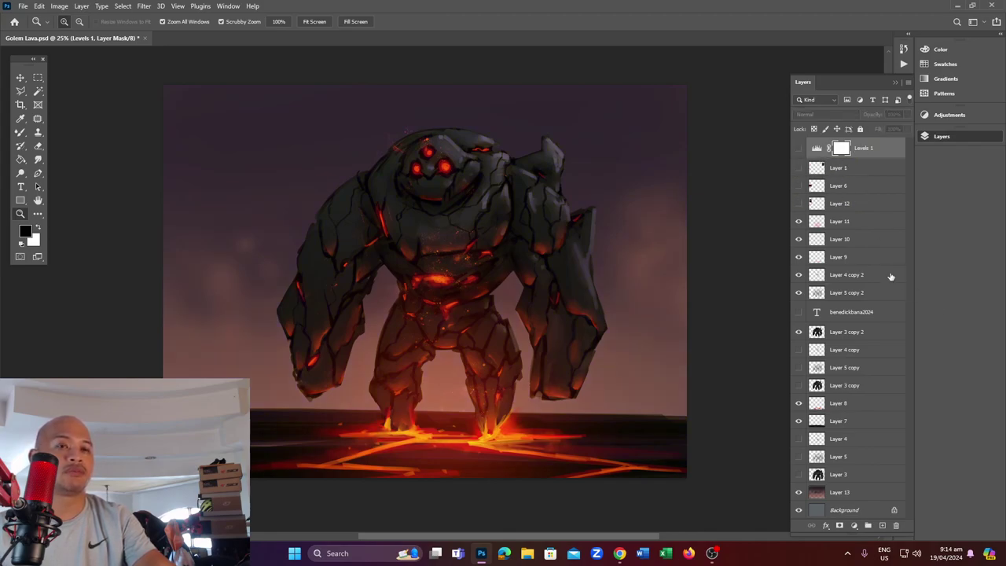
click(798, 149)
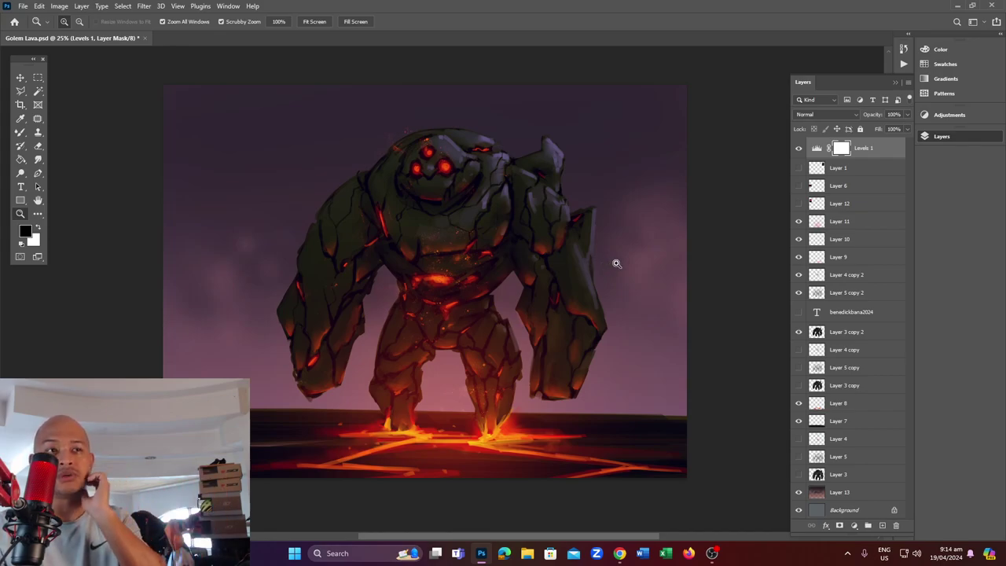
click(799, 148)
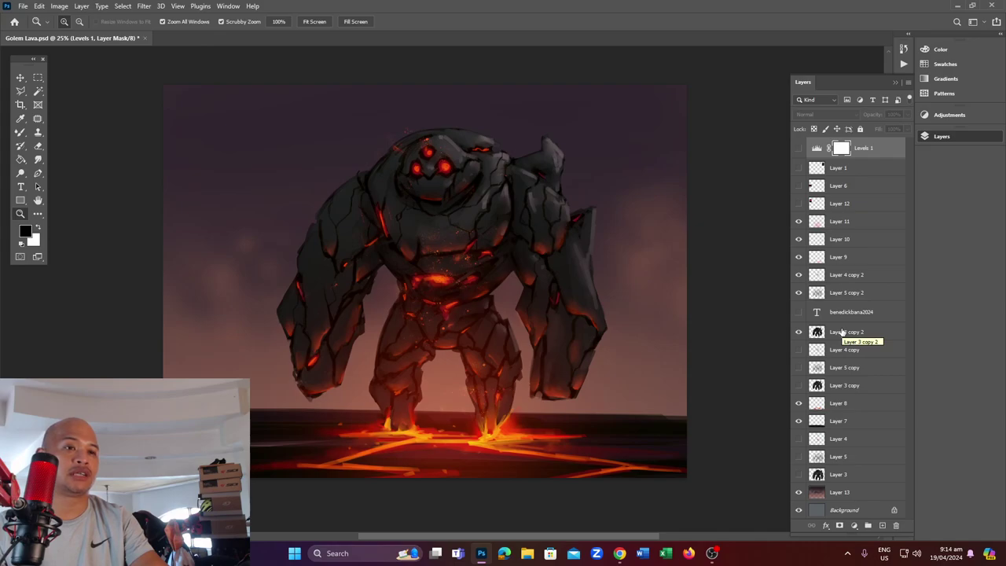
click(798, 148)
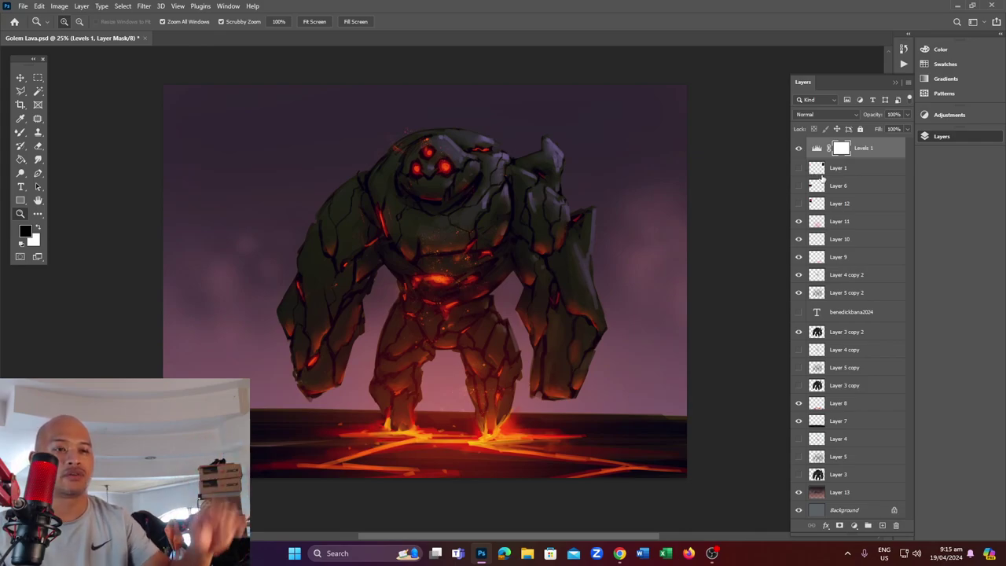
click(795, 149)
click(798, 149)
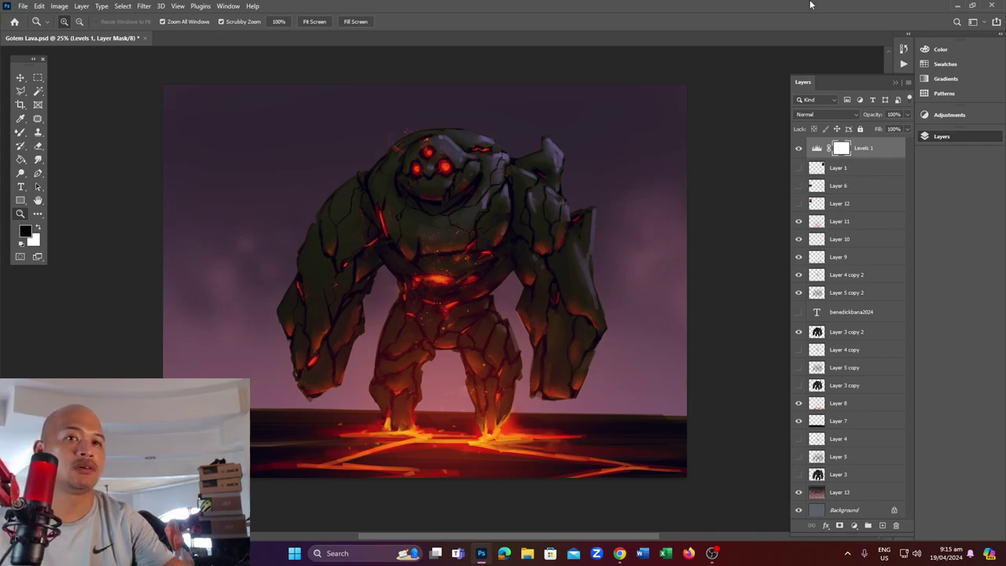
key(Tab)
key(Tab)
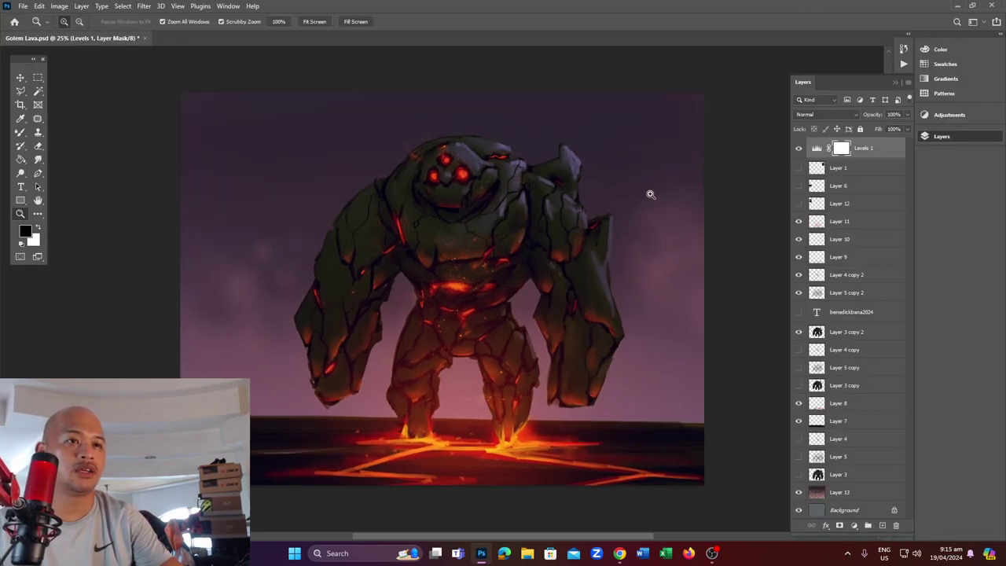
click(652, 195)
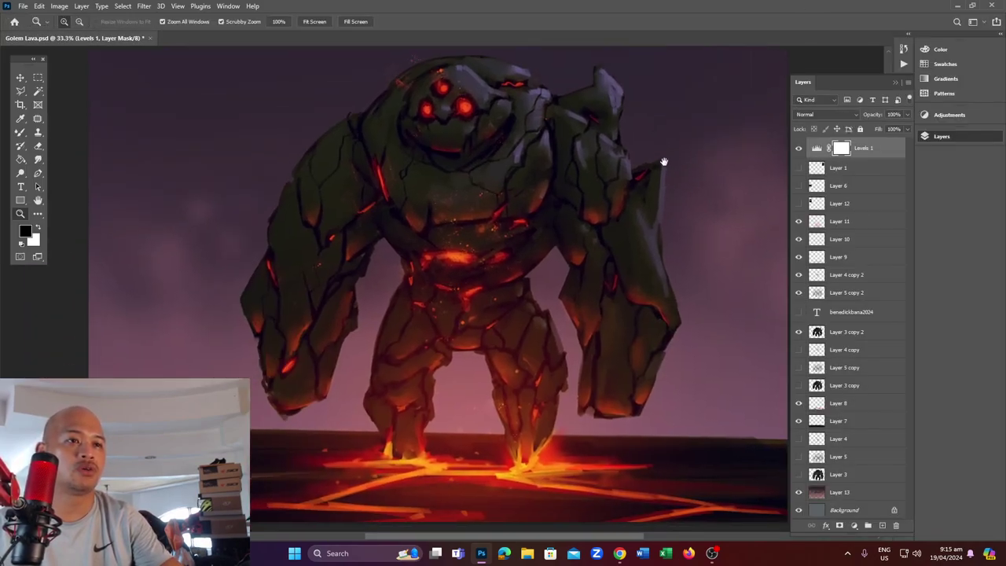
drag(610, 212, 657, 184)
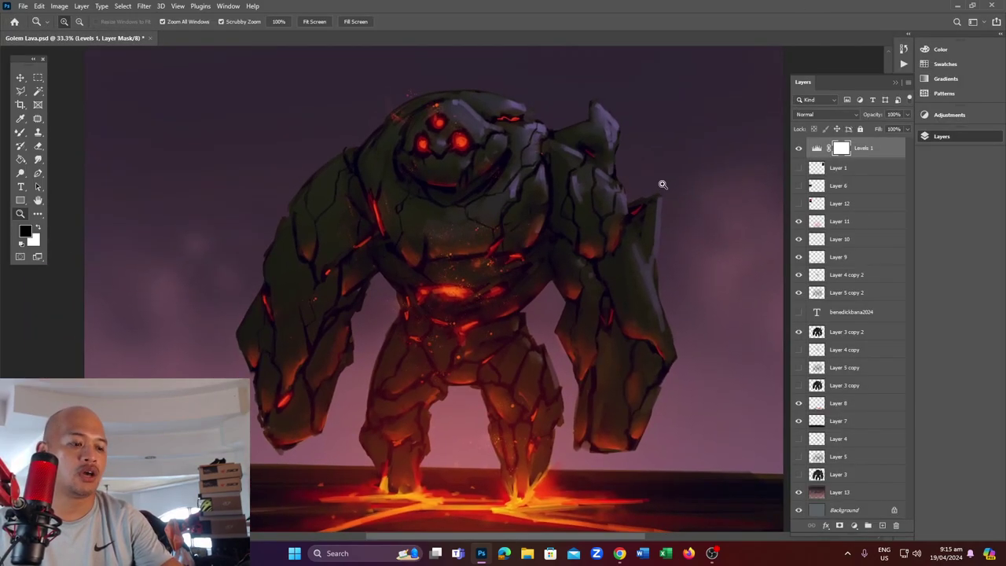
alt+click(594, 252)
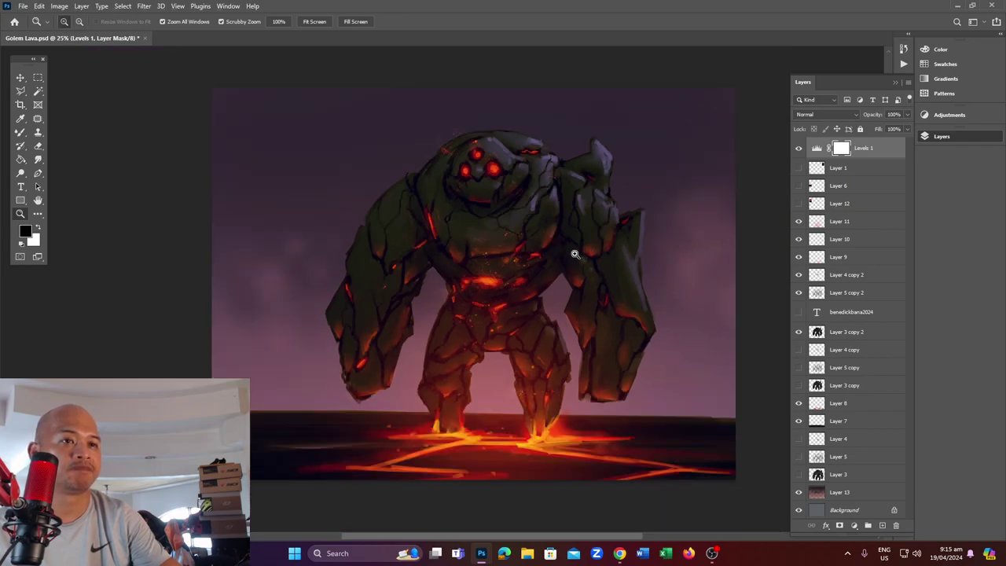
drag(576, 254, 537, 255)
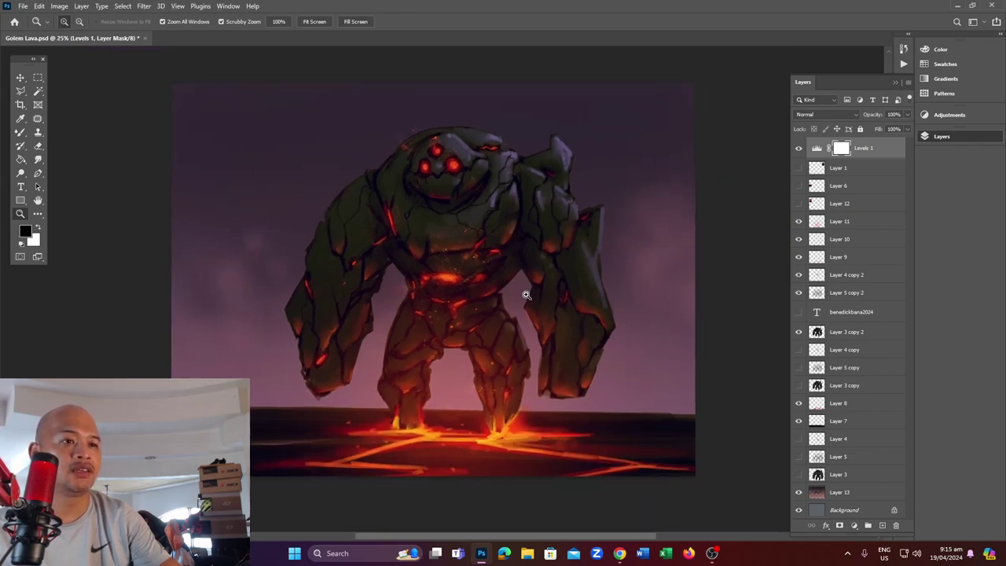